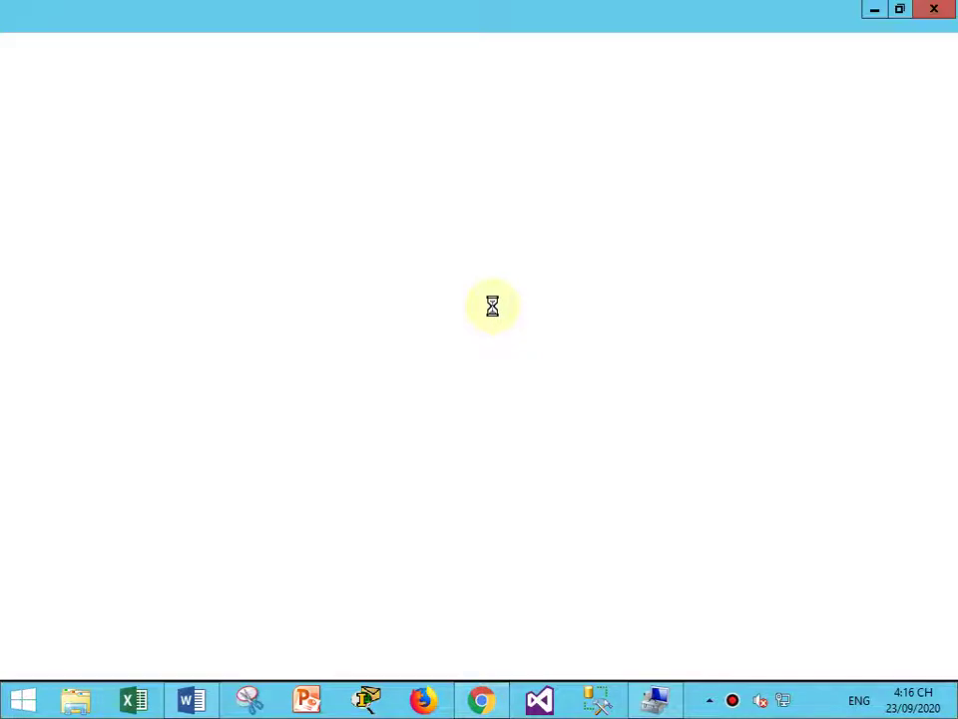
Step: Search Google for "rufus mới nhất" and open the rufus.ie page at its download section
{"action": "left_click", "coordinate": [287, 58]}
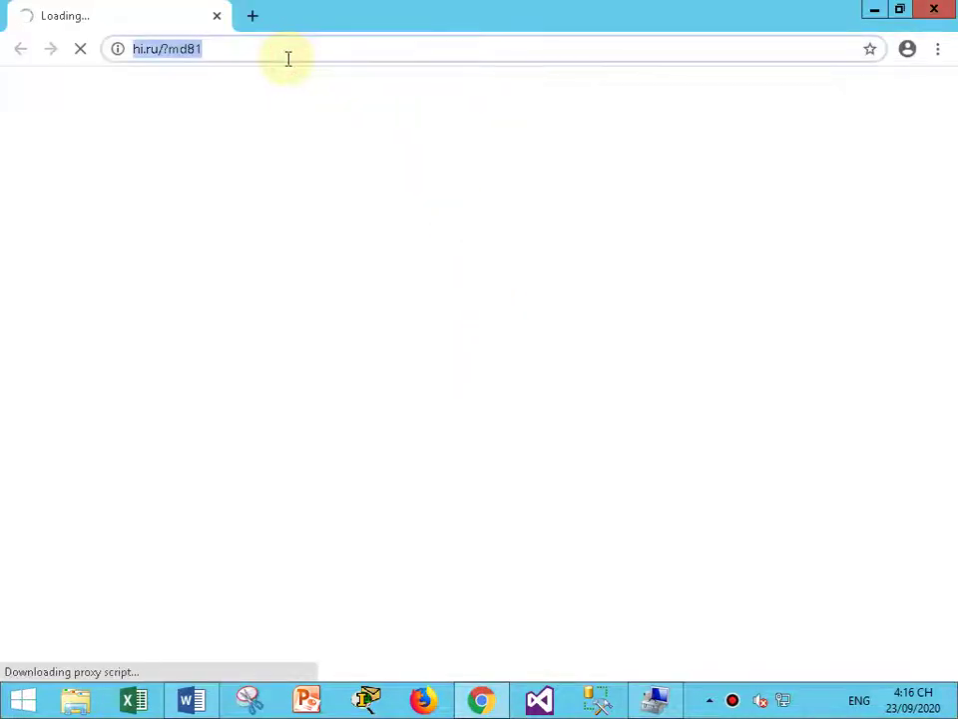
{"action": "type", "text": "RU"}
{"action": "key", "text": "Return"}
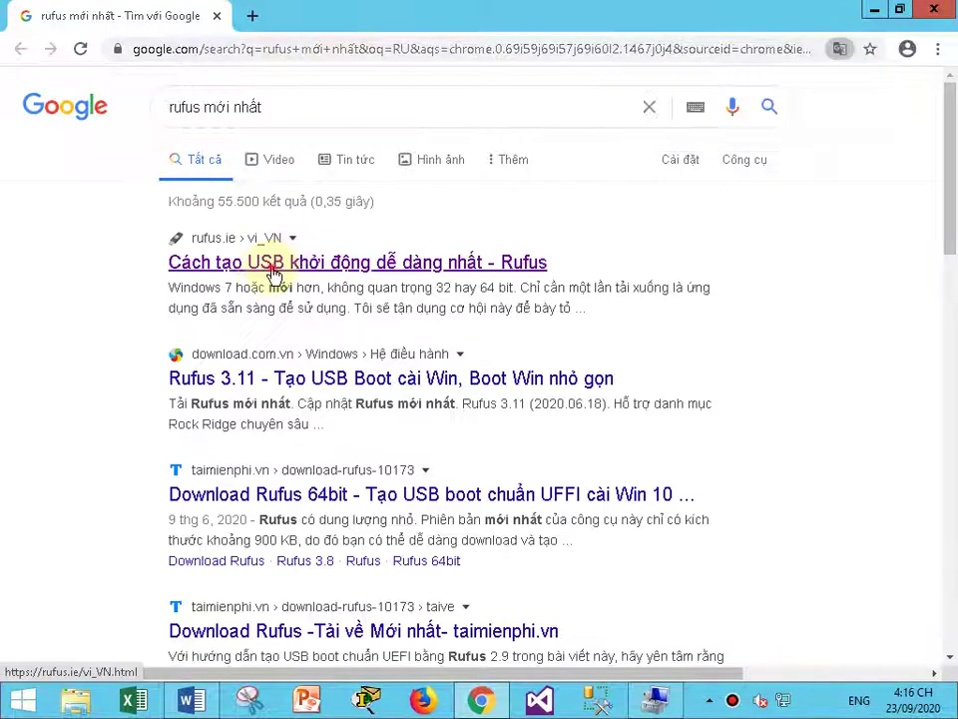
{"action": "left_click", "coordinate": [276, 267]}
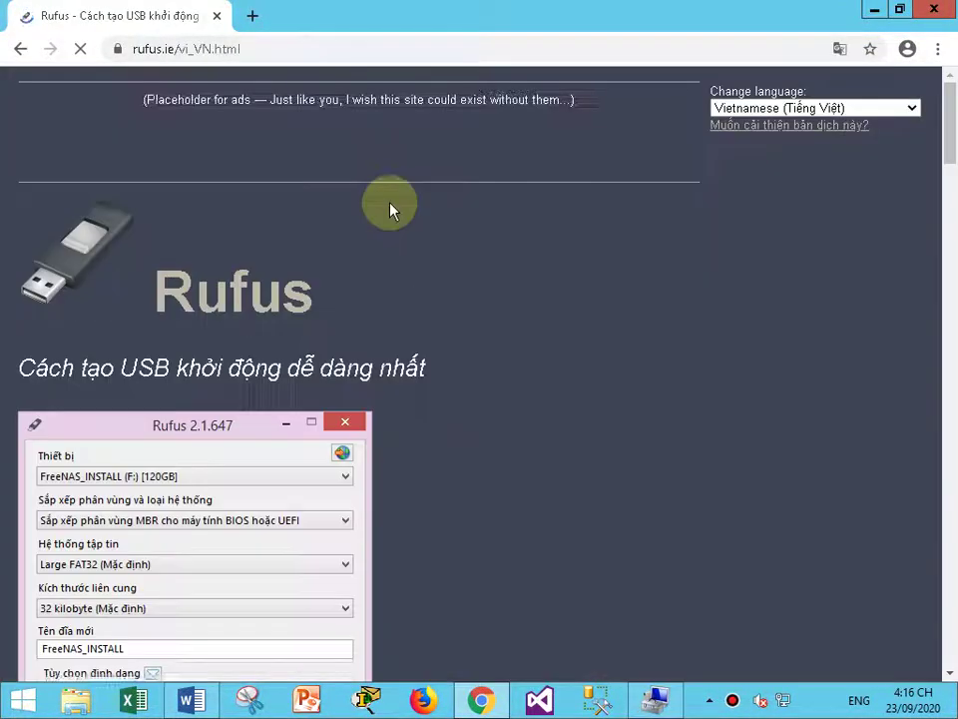
{"action": "scroll", "coordinate": [215, 334], "scroll_direction": "down", "scroll_amount": 5}
{"action": "scroll", "coordinate": [219, 344], "scroll_direction": "down", "scroll_amount": 5}
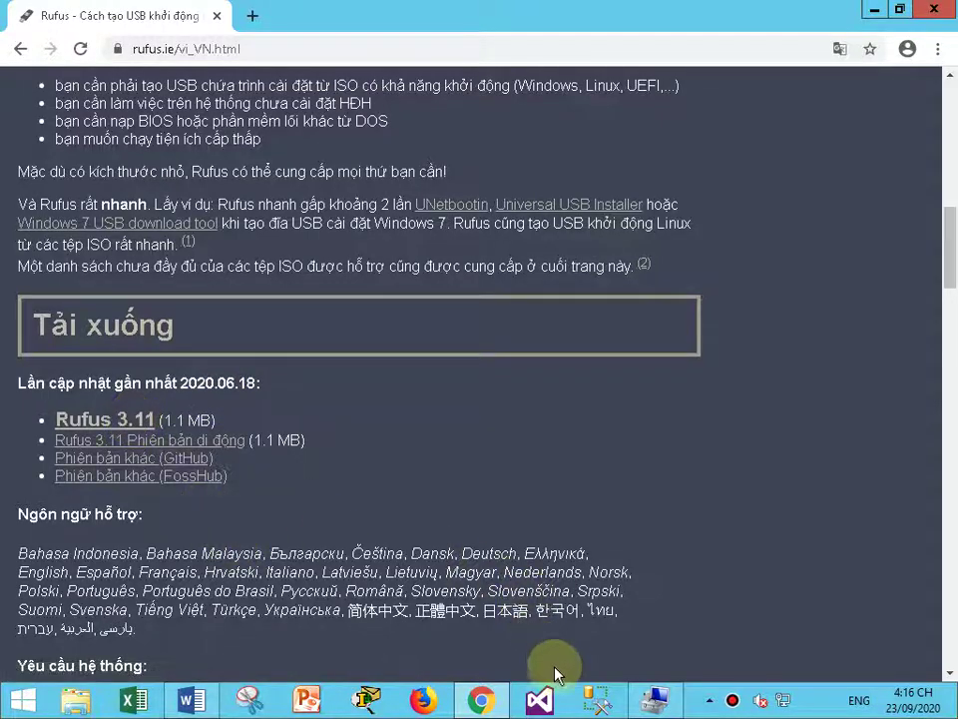
Step: Run rufus-3.11 from the Downloads folder, allow it through the security warning, and maximize the folder window
{"action": "left_click", "coordinate": [78, 700]}
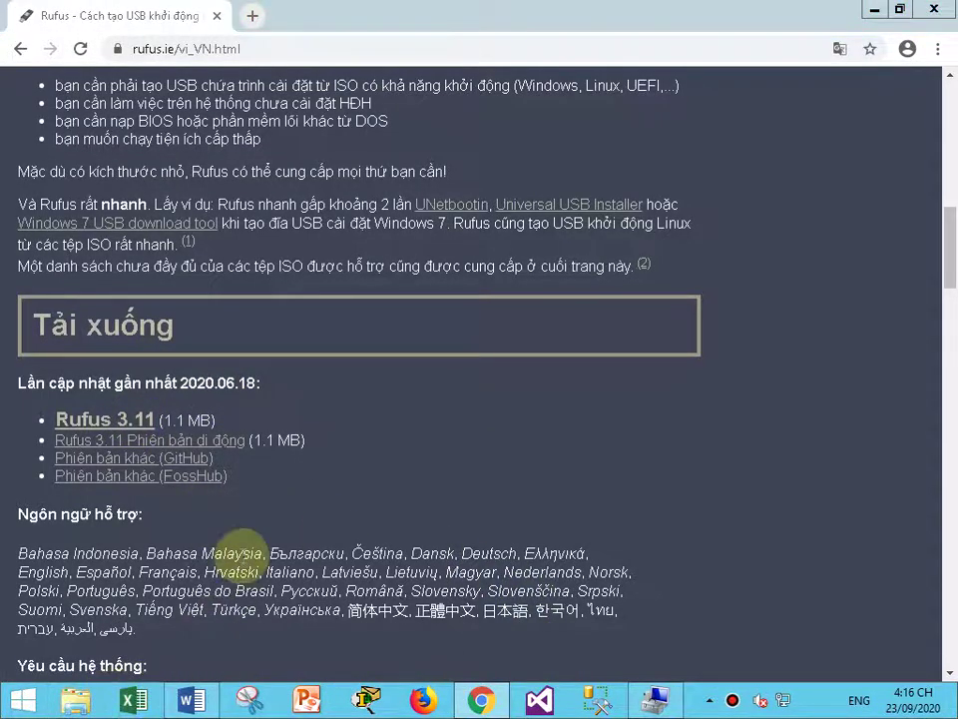
{"action": "left_click", "coordinate": [82, 337]}
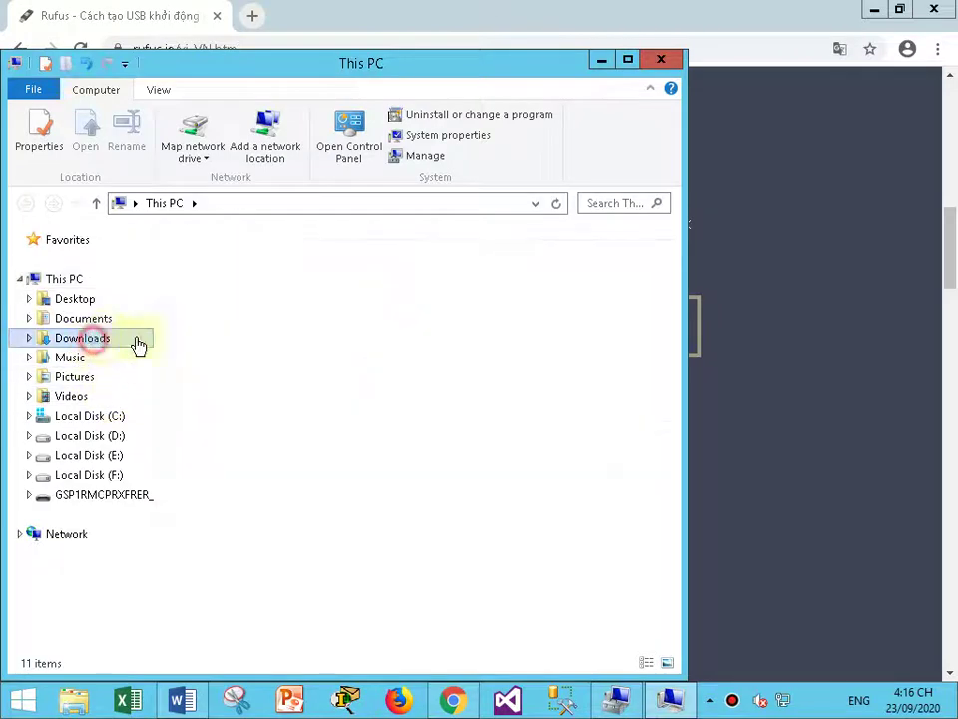
{"action": "left_click", "coordinate": [221, 379]}
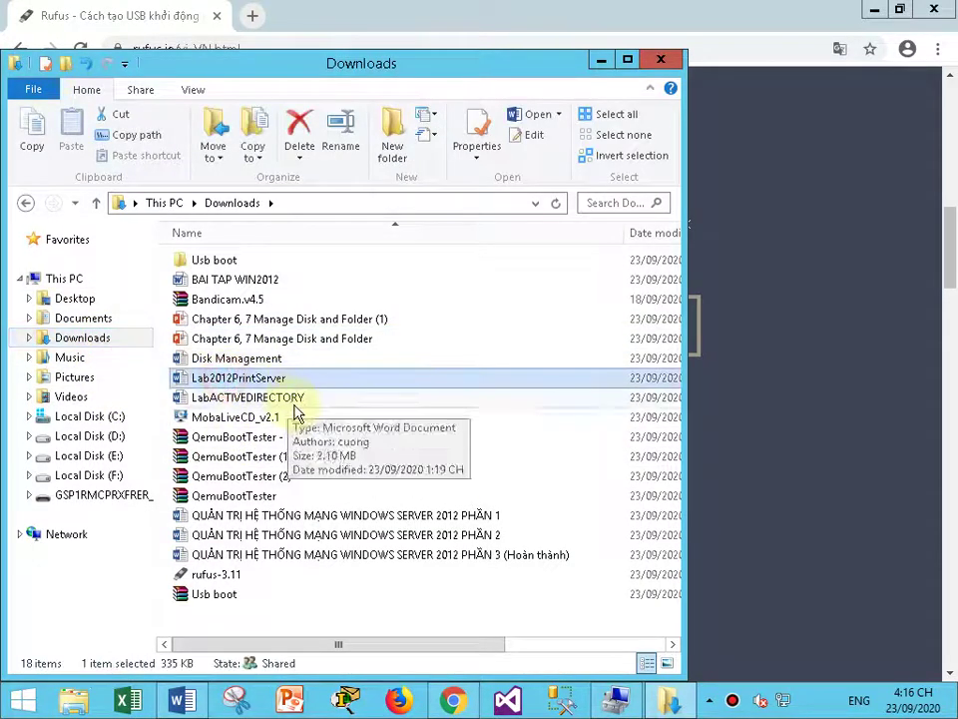
{"action": "left_click", "coordinate": [224, 577]}
{"action": "scroll", "coordinate": [256, 544], "scroll_direction": "right", "scroll_amount": 1}
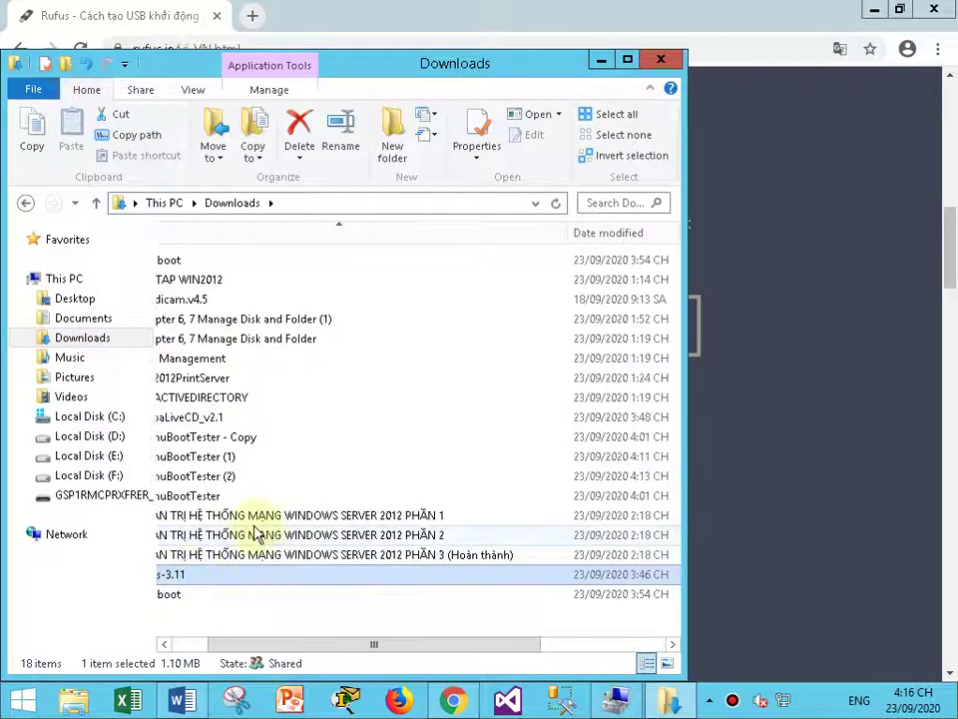
{"action": "scroll", "coordinate": [256, 544], "scroll_direction": "left", "scroll_amount": 1}
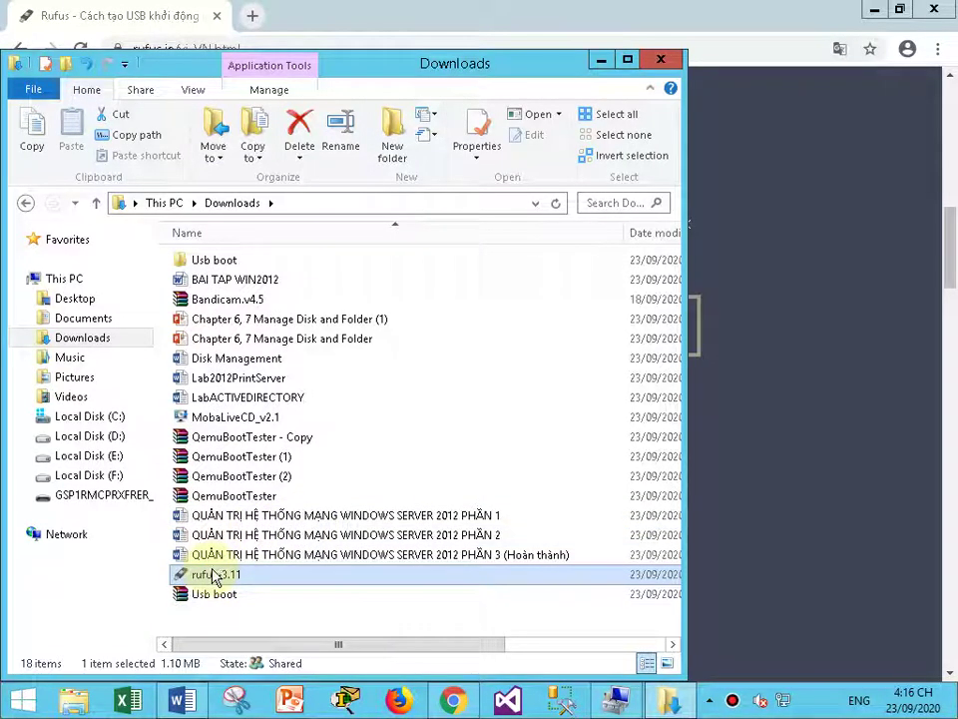
{"action": "double_click", "coordinate": [214, 574]}
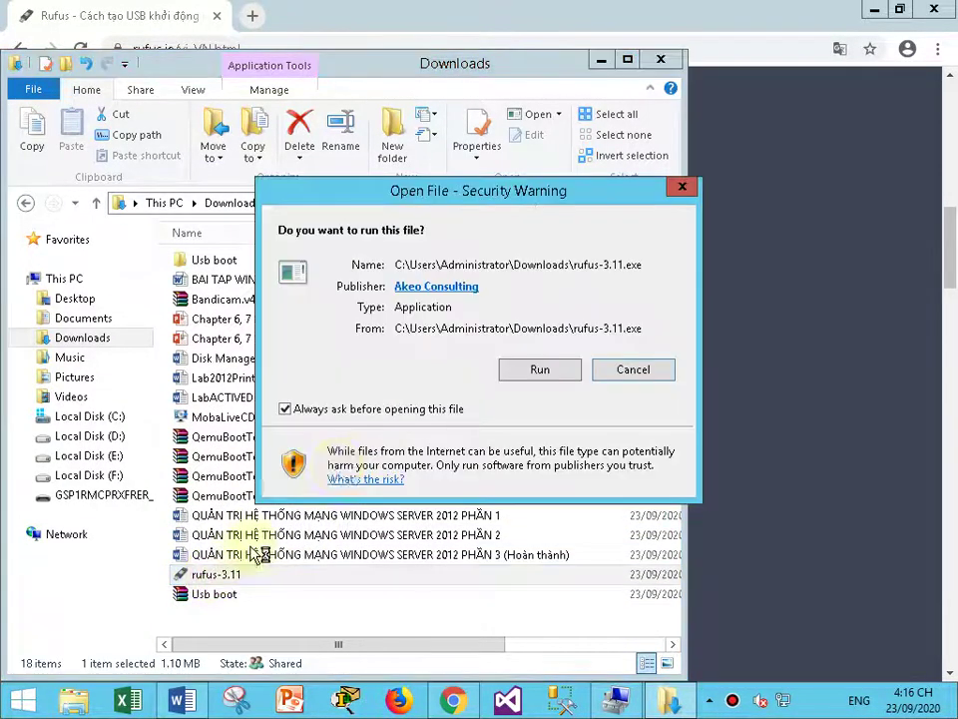
{"action": "left_click", "coordinate": [528, 371]}
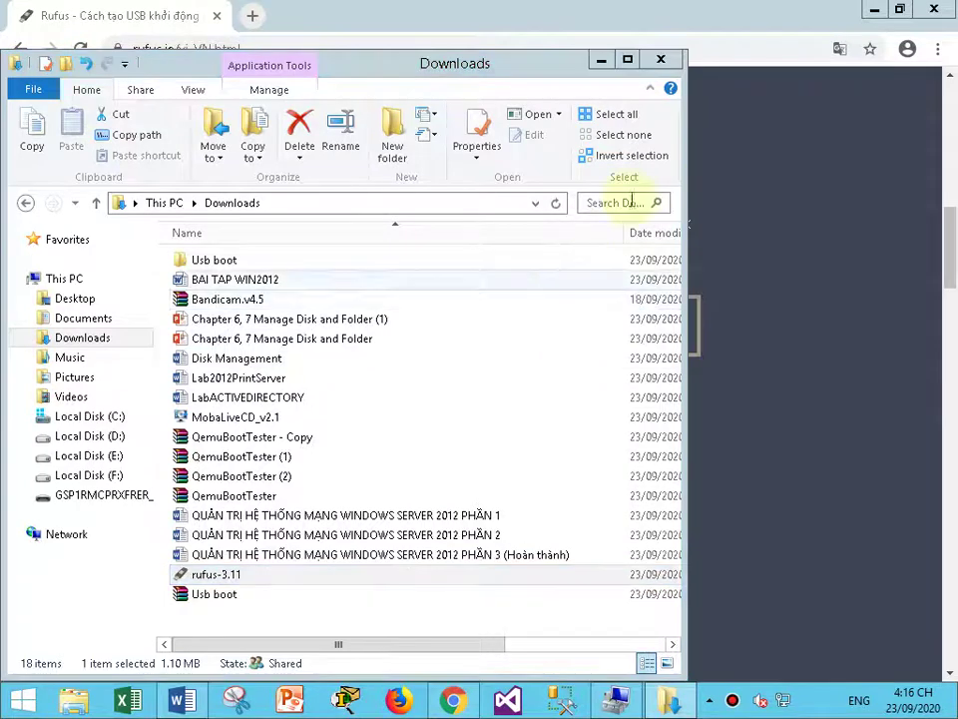
{"action": "left_click", "coordinate": [627, 60]}
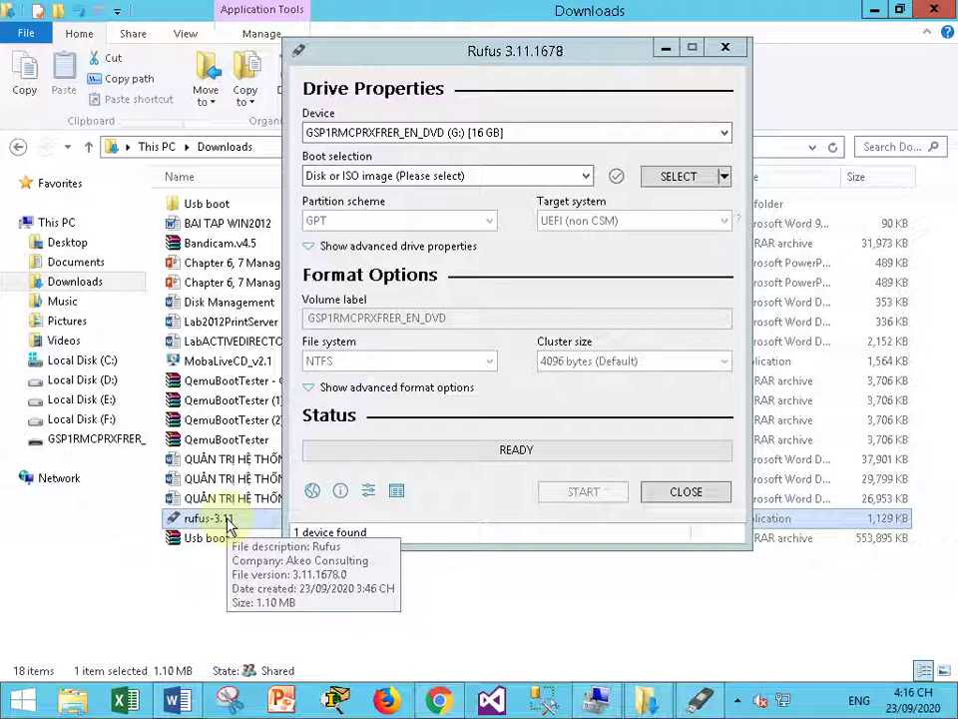
Step: Locate the windows_7_professional_with_sp1_x64 ISO file on Local Disk (E:) and return to Rufus
{"action": "left_click", "coordinate": [118, 467]}
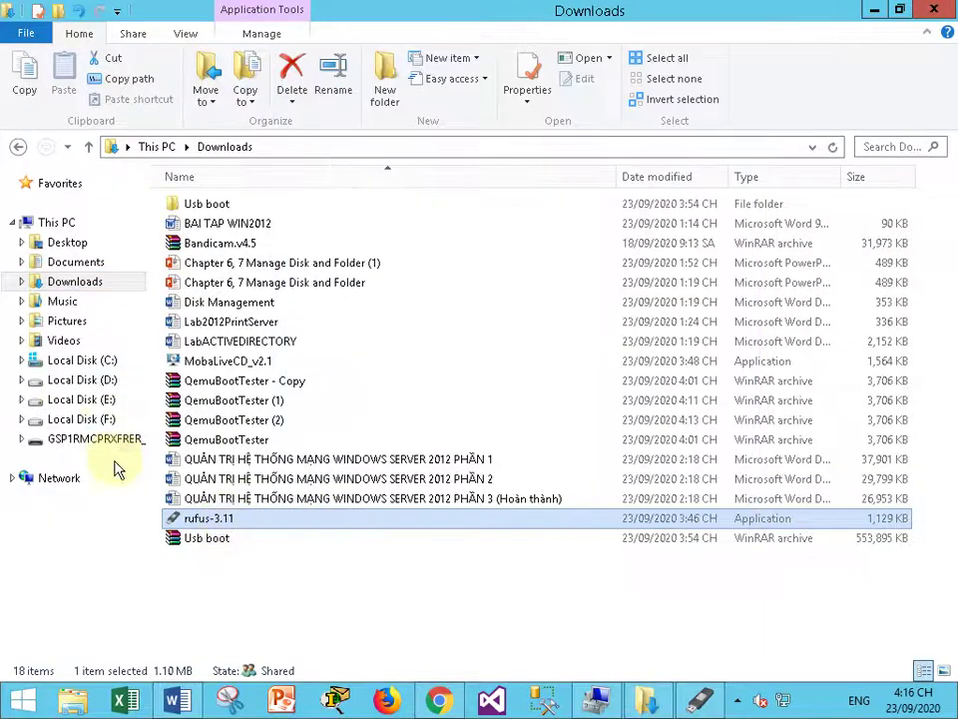
{"action": "left_click", "coordinate": [100, 400]}
{"action": "left_click", "coordinate": [239, 523]}
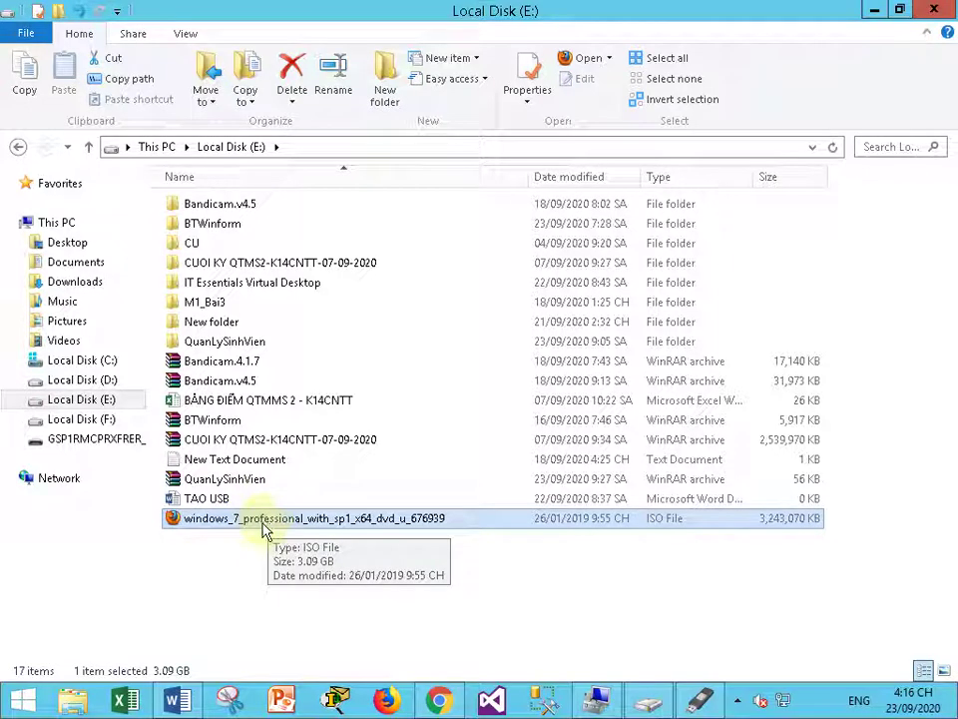
{"action": "left_click", "coordinate": [705, 701]}
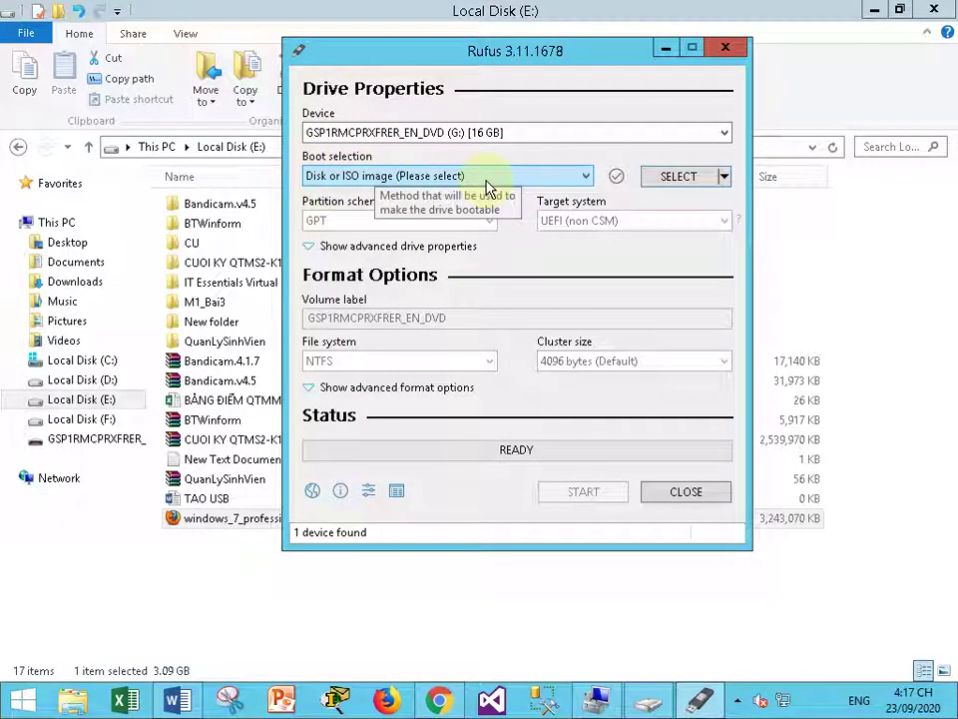
Step: Check the contents of the USB drive (G:) and the local disks, and reopen rufus-3.11 from Downloads
{"action": "left_click", "coordinate": [128, 438]}
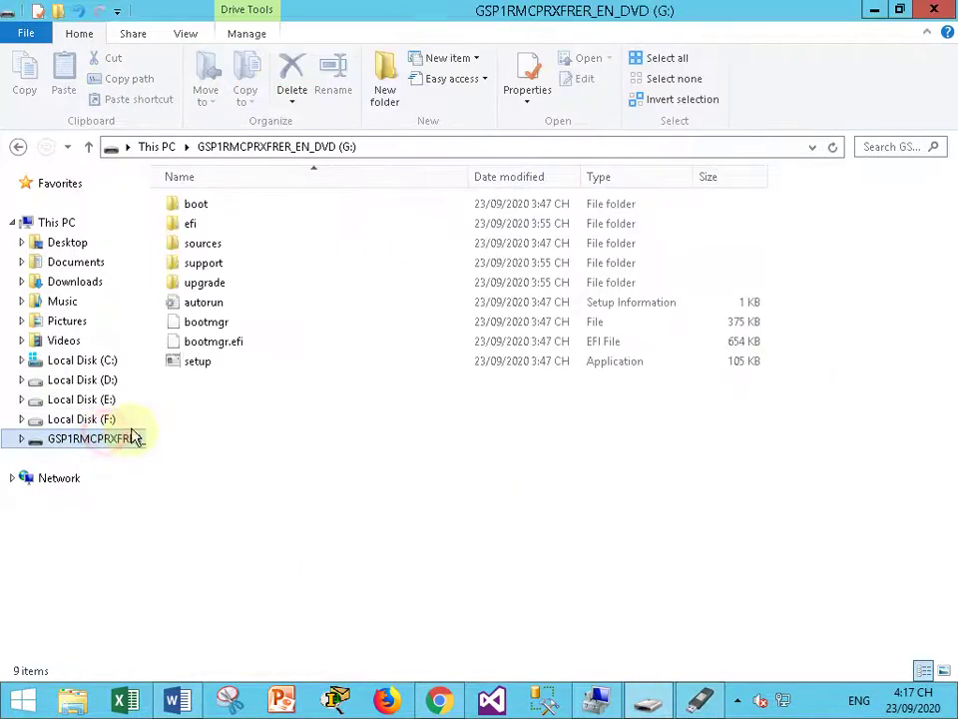
{"action": "left_click", "coordinate": [102, 381]}
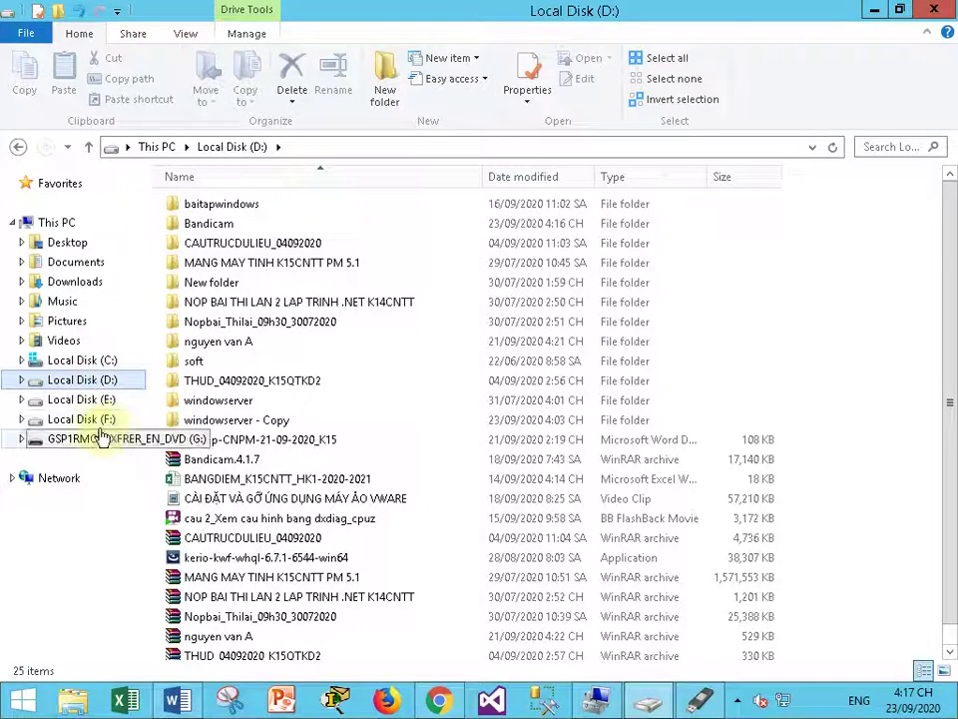
{"action": "left_click", "coordinate": [90, 401]}
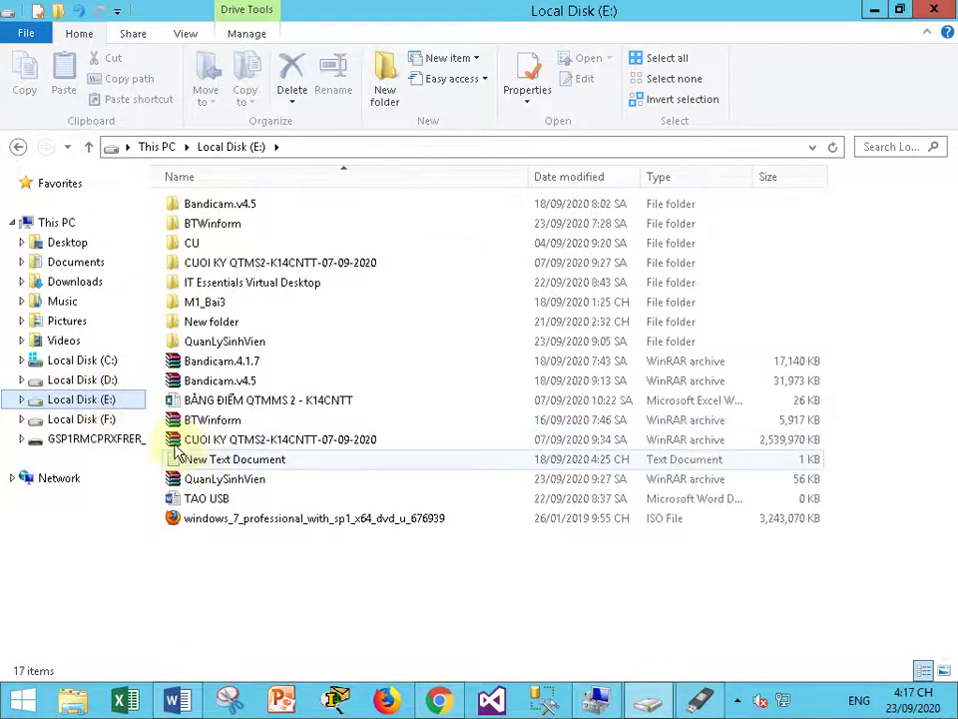
{"action": "left_click", "coordinate": [78, 283]}
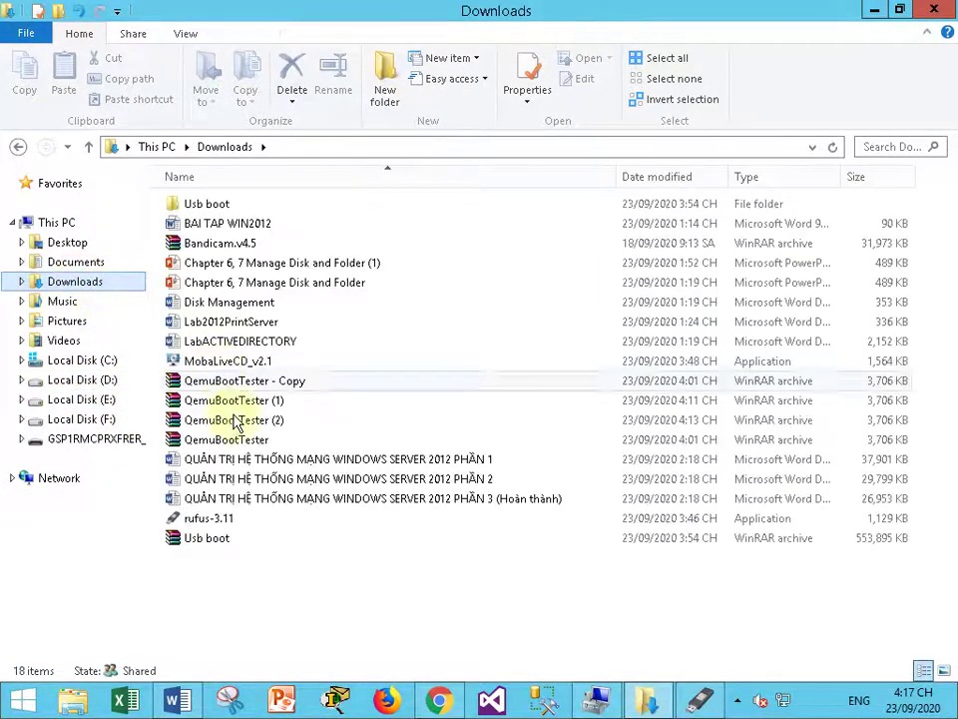
{"action": "double_click", "coordinate": [217, 518]}
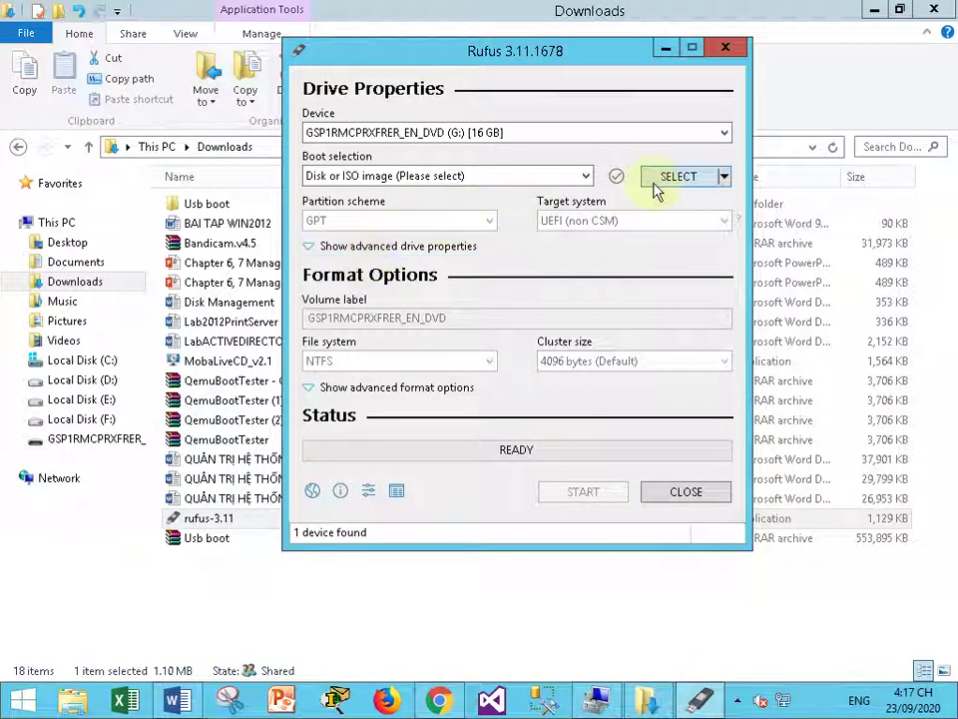
Step: Load the windows_7_professional_with_sp1_x64 ISO from Local Disk (E:) as the boot selection
{"action": "left_click", "coordinate": [685, 178]}
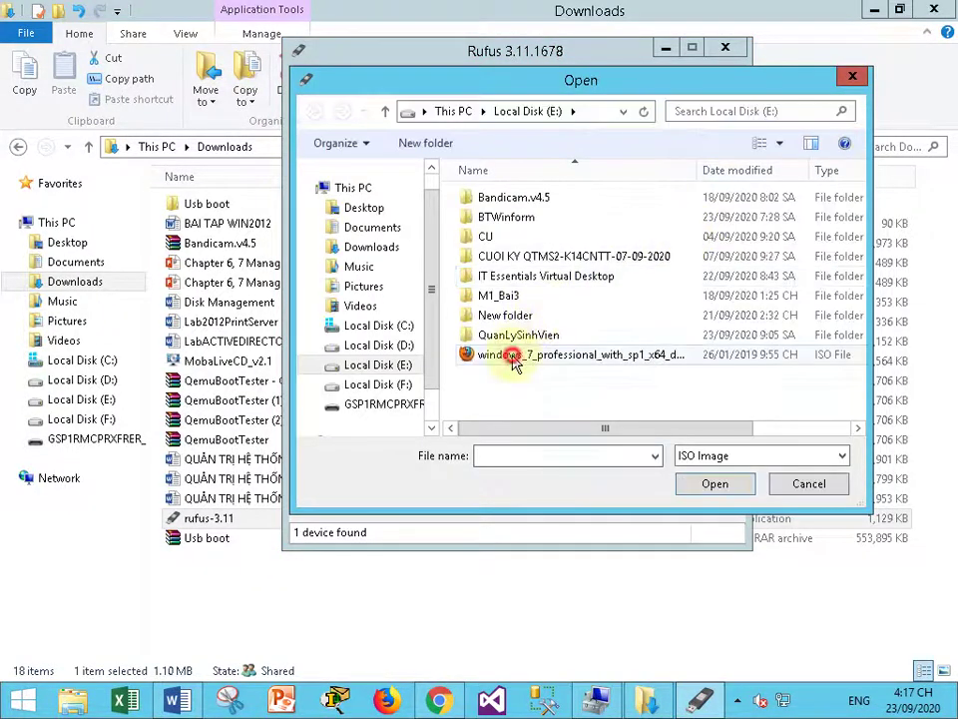
{"action": "left_click", "coordinate": [544, 358]}
{"action": "left_click", "coordinate": [682, 485]}
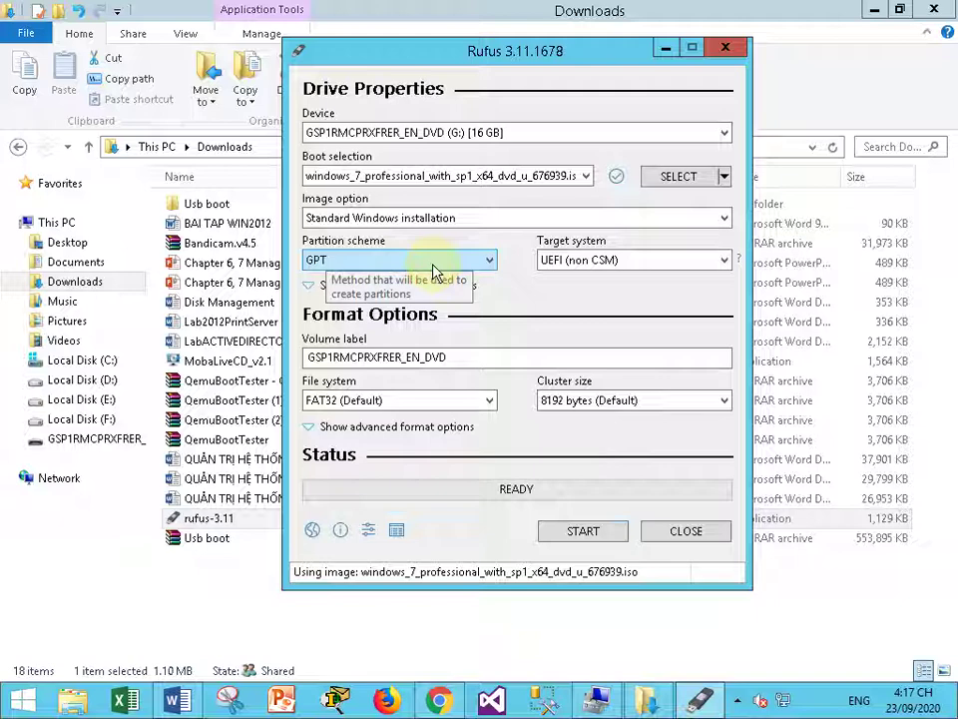
Step: Switch the partition scheme to MBR and back to GPT
{"action": "left_click", "coordinate": [406, 264]}
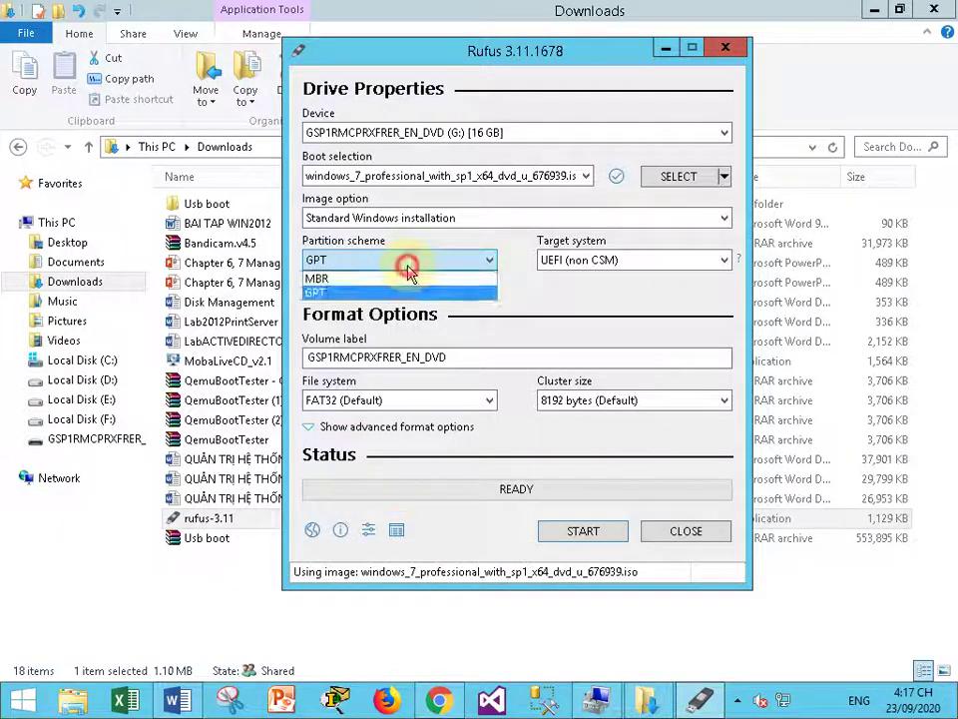
{"action": "left_click", "coordinate": [348, 279]}
{"action": "left_click", "coordinate": [358, 260]}
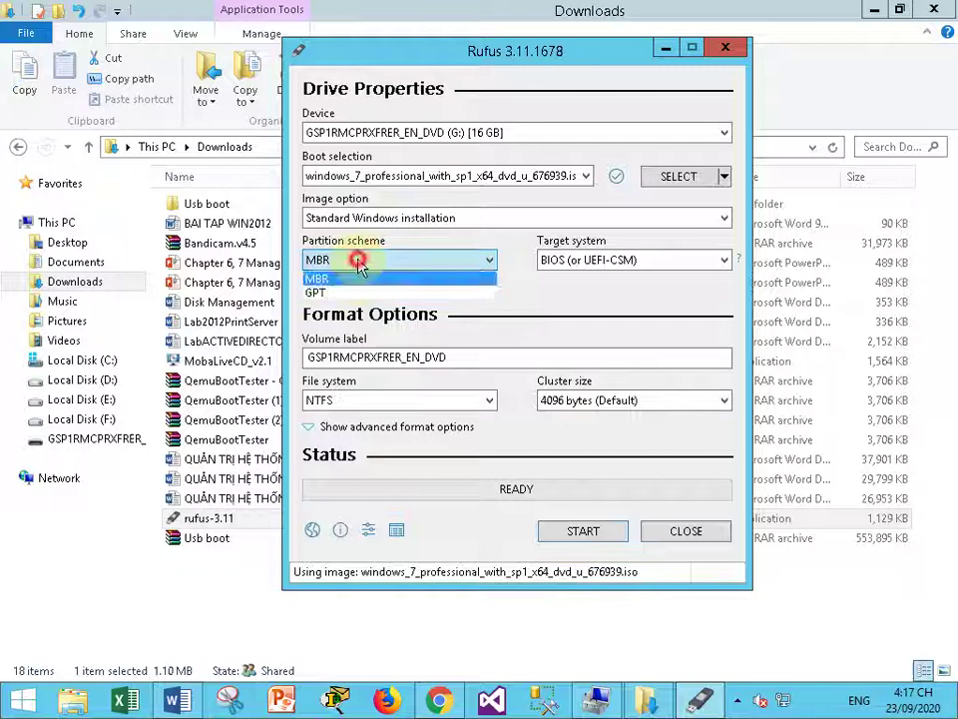
{"action": "left_click", "coordinate": [350, 293]}
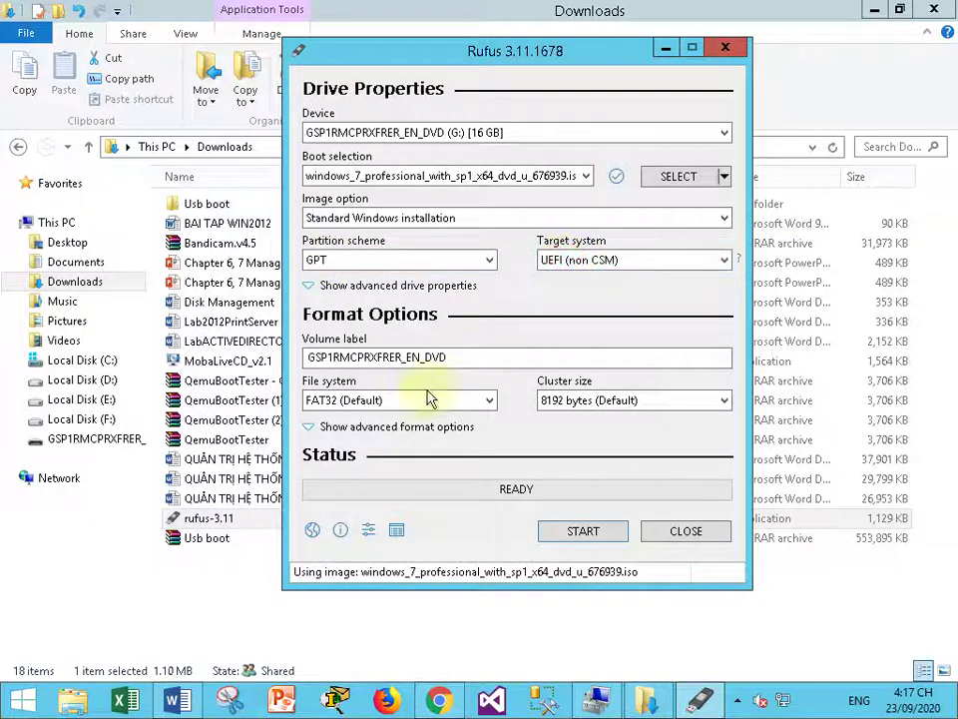
Step: Set the file system to NTFS and start writing the image to the 16 GB USB drive (G:), accepting the data erasure
{"action": "left_click", "coordinate": [404, 399]}
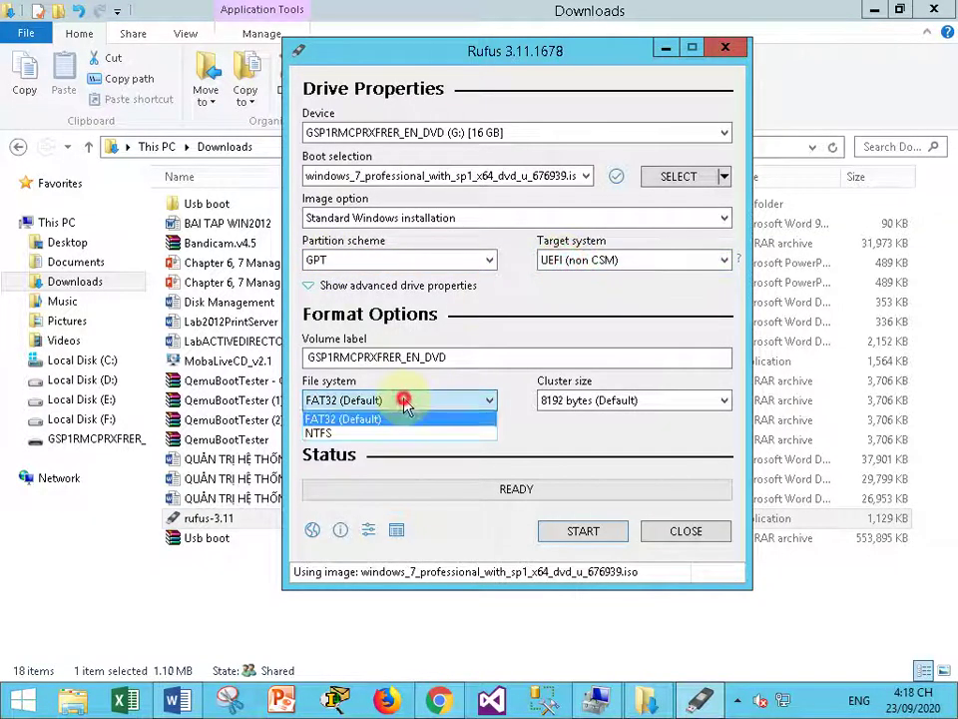
{"action": "left_click", "coordinate": [364, 435]}
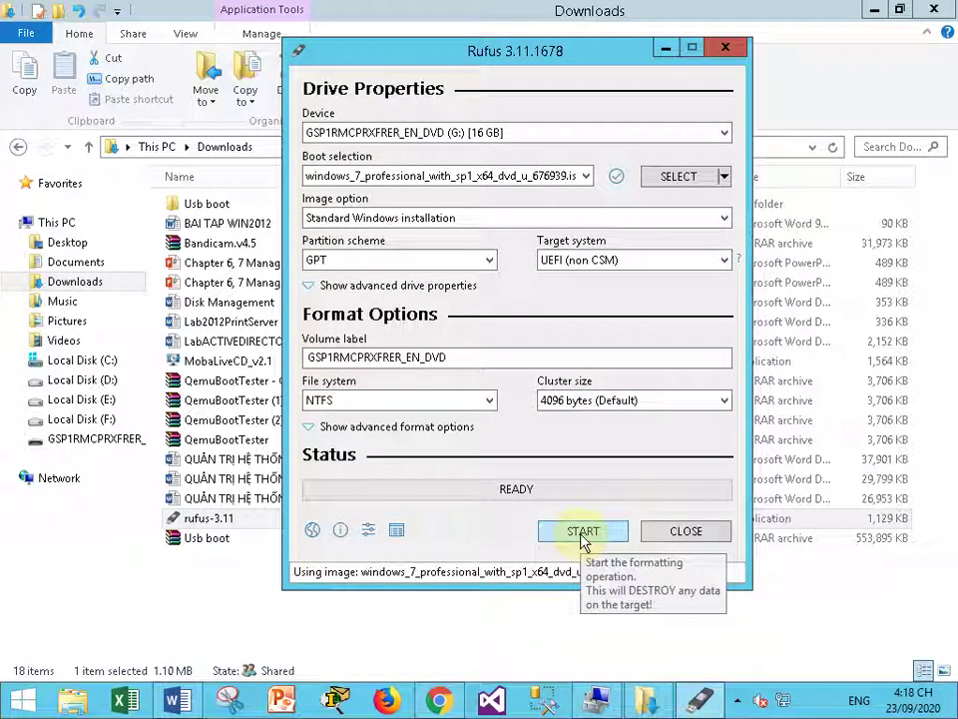
{"action": "left_click", "coordinate": [496, 133]}
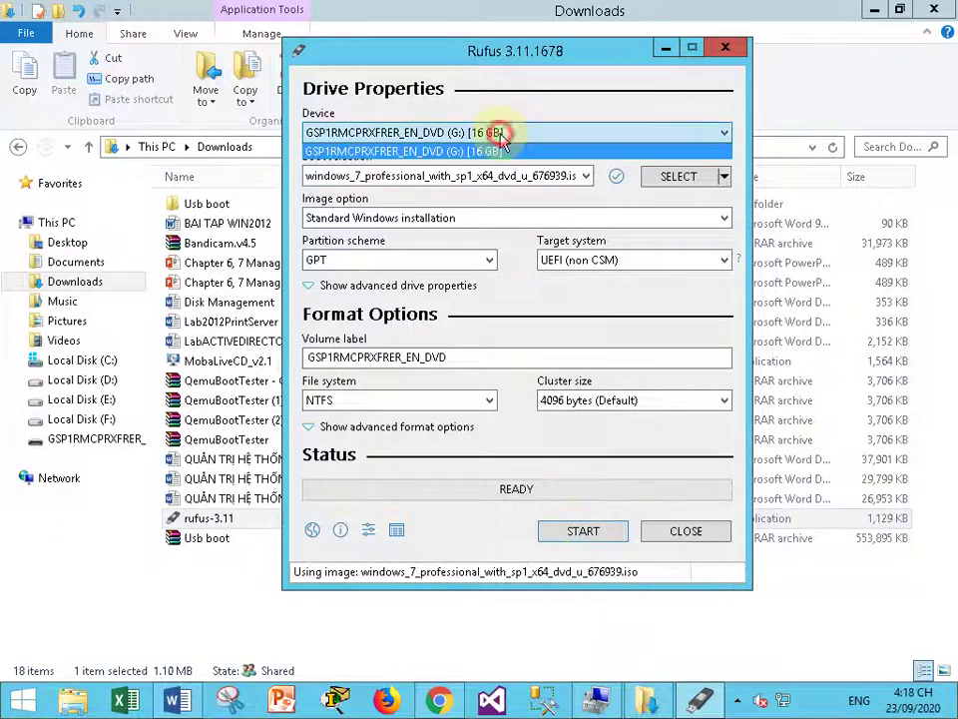
{"action": "left_click", "coordinate": [498, 136]}
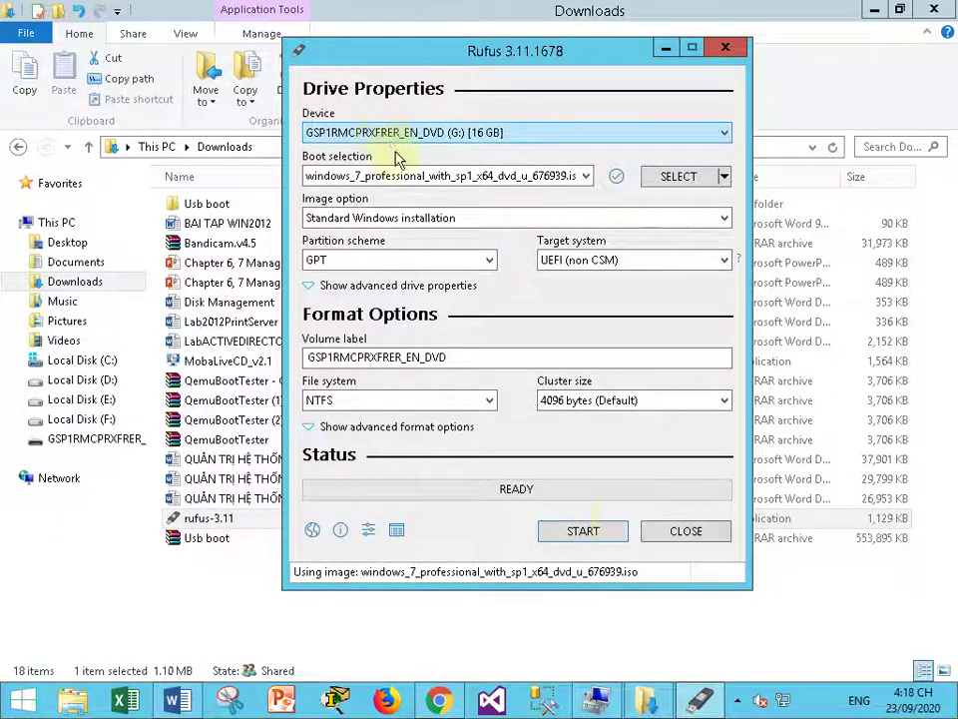
{"action": "left_click", "coordinate": [588, 531]}
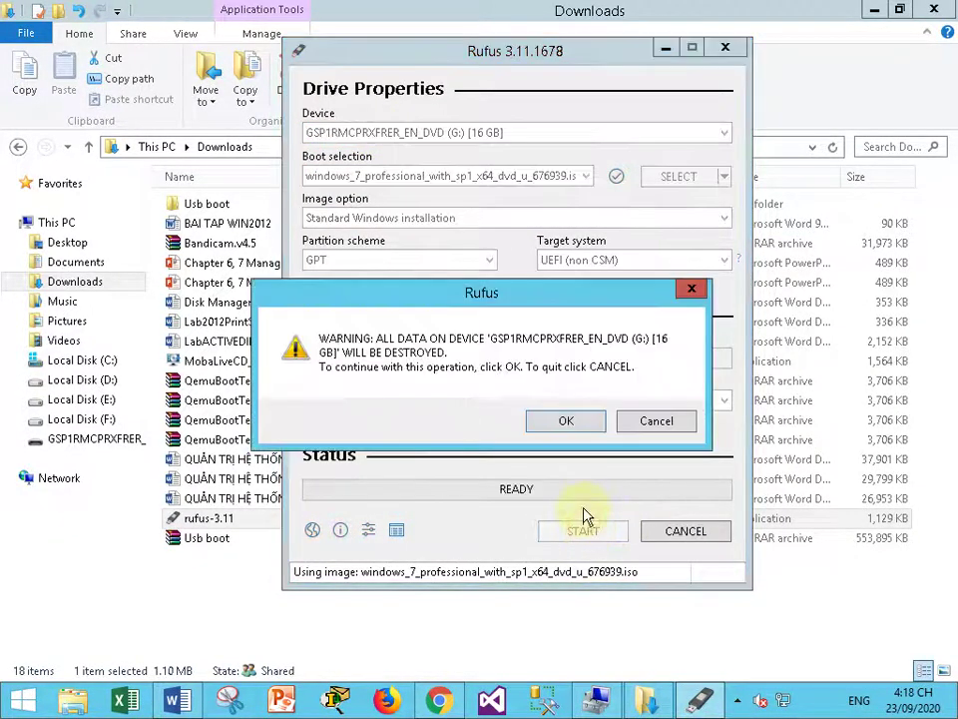
{"action": "left_click", "coordinate": [565, 421]}
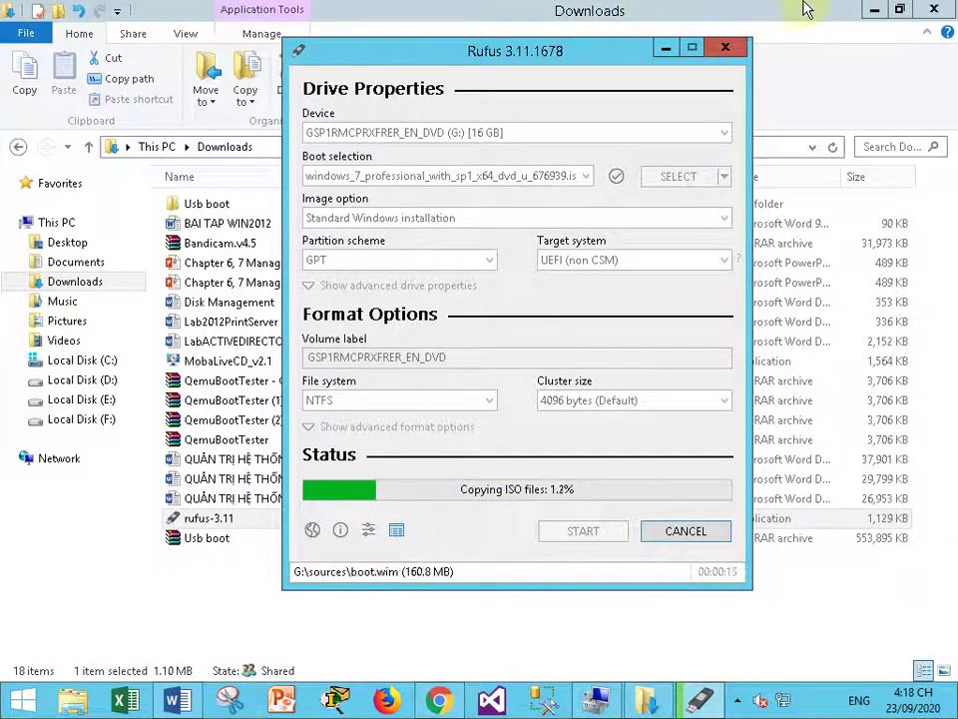
Step: Minimize the folder and browser windows and bring Rufus to the front to check the copy progress
{"action": "left_click", "coordinate": [879, 10]}
{"action": "left_click", "coordinate": [878, 10]}
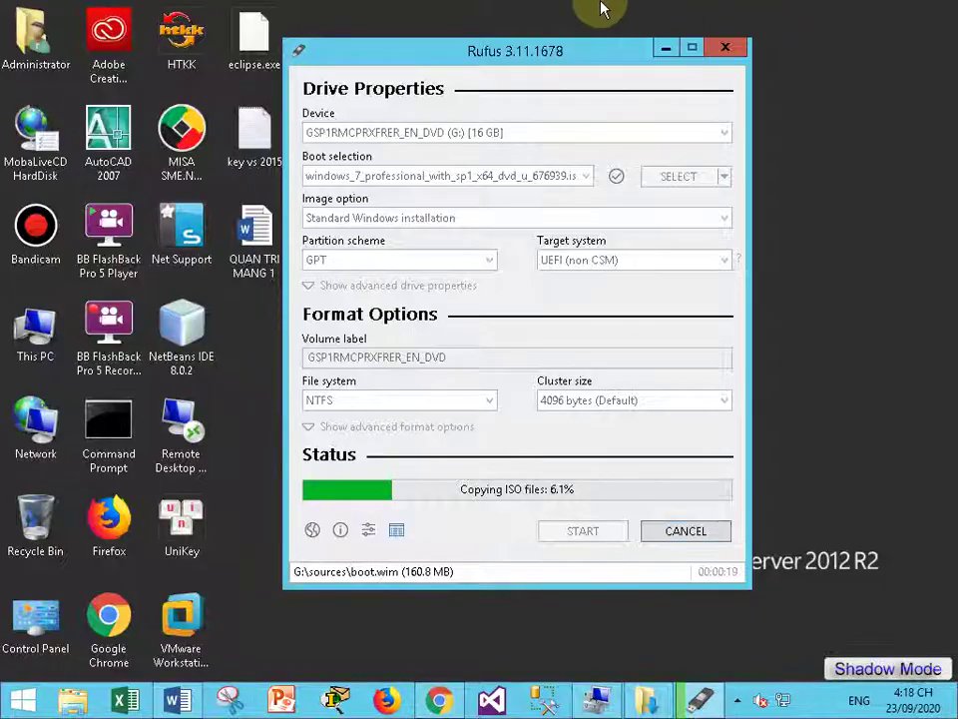
{"action": "left_click", "coordinate": [736, 701]}
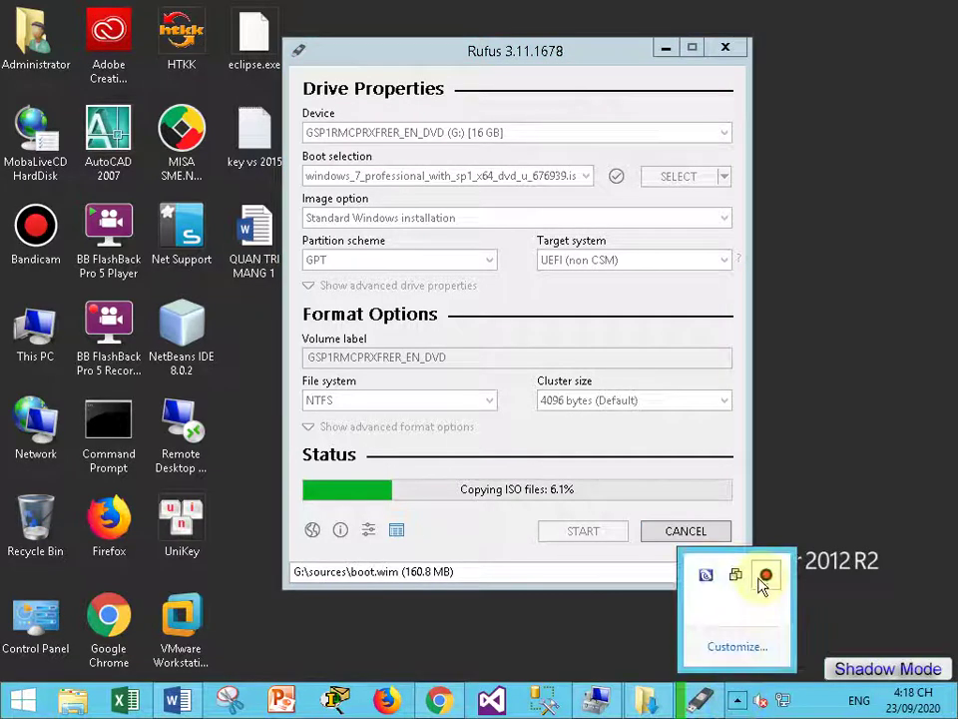
{"action": "left_click", "coordinate": [765, 576]}
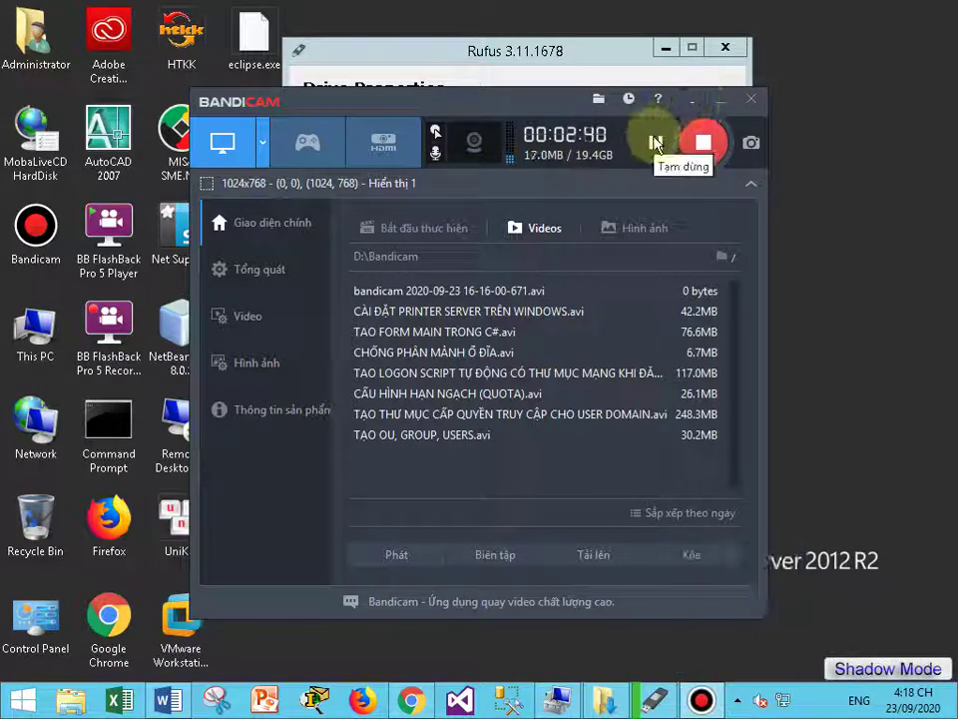
{"action": "left_click", "coordinate": [576, 68]}
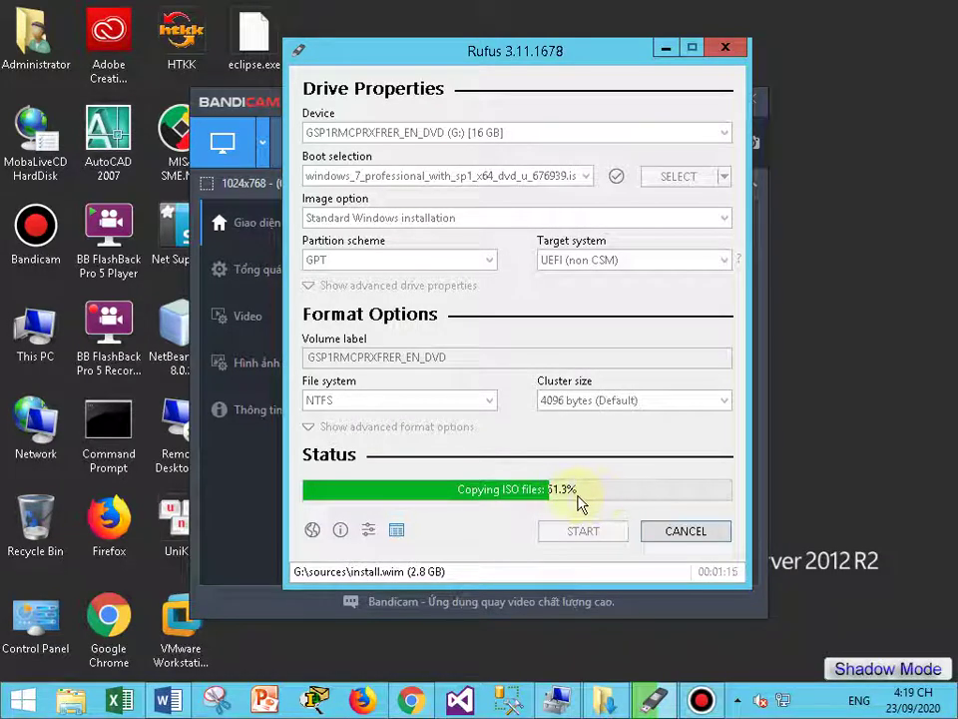
Step: Switch to Chrome and load cuongsona.blogspot.com in a new tab
{"action": "left_click", "coordinate": [411, 700]}
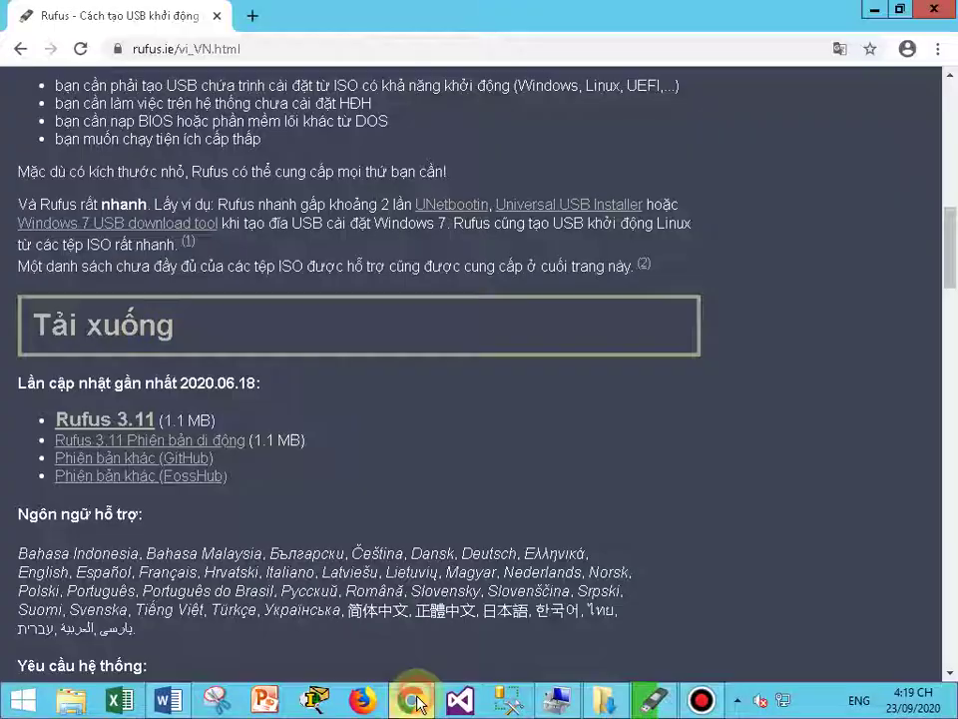
{"action": "left_click", "coordinate": [255, 47]}
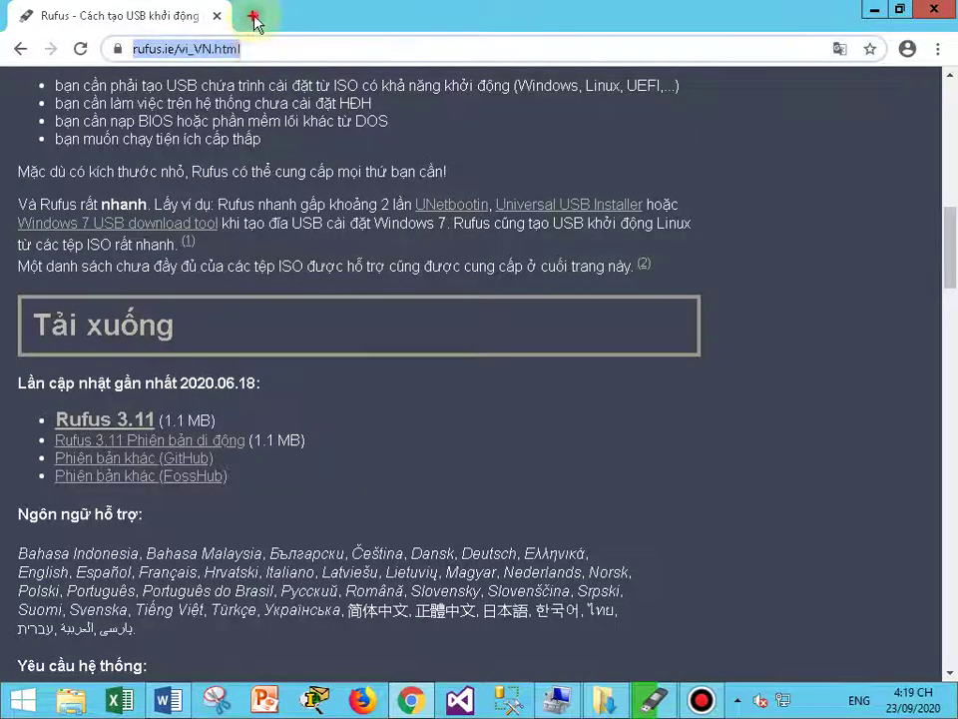
{"action": "left_click", "coordinate": [252, 16]}
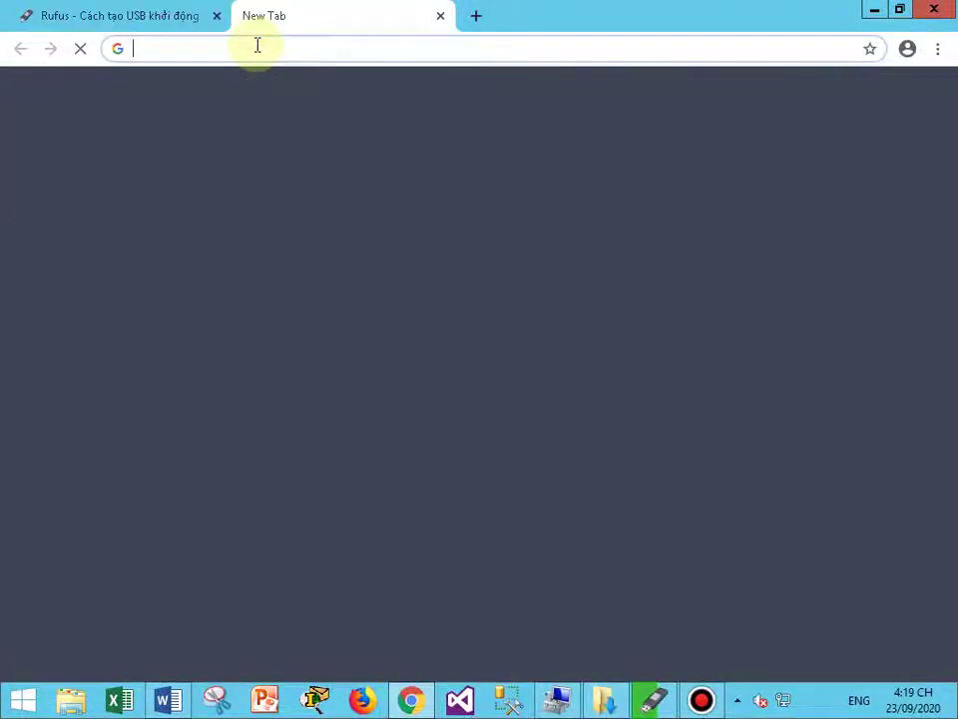
{"action": "type", "text": "CUONG"}
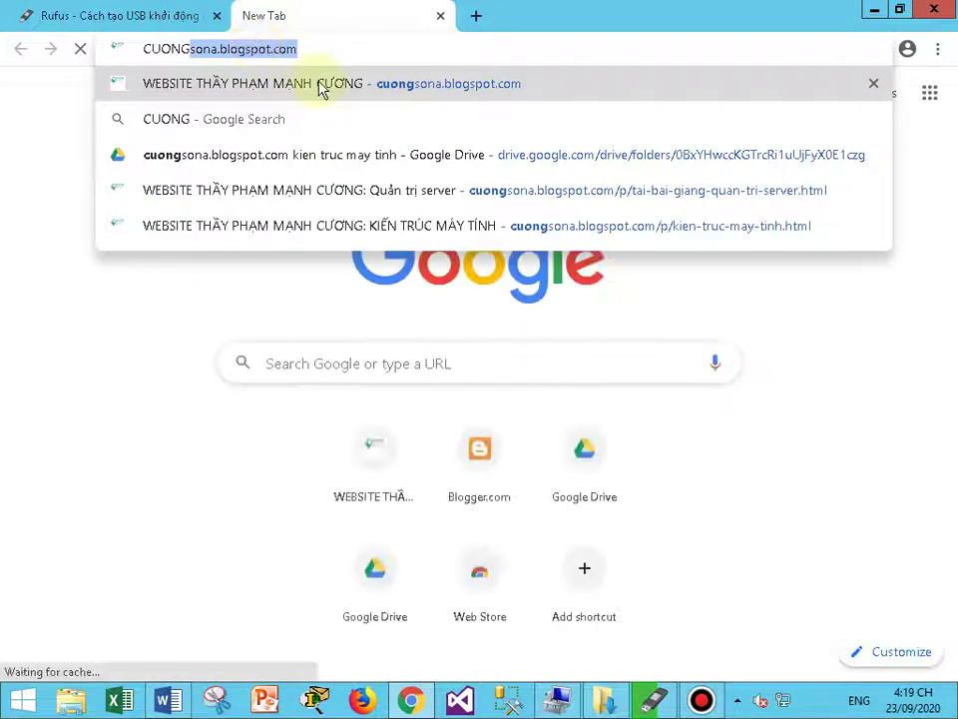
{"action": "left_click", "coordinate": [322, 86]}
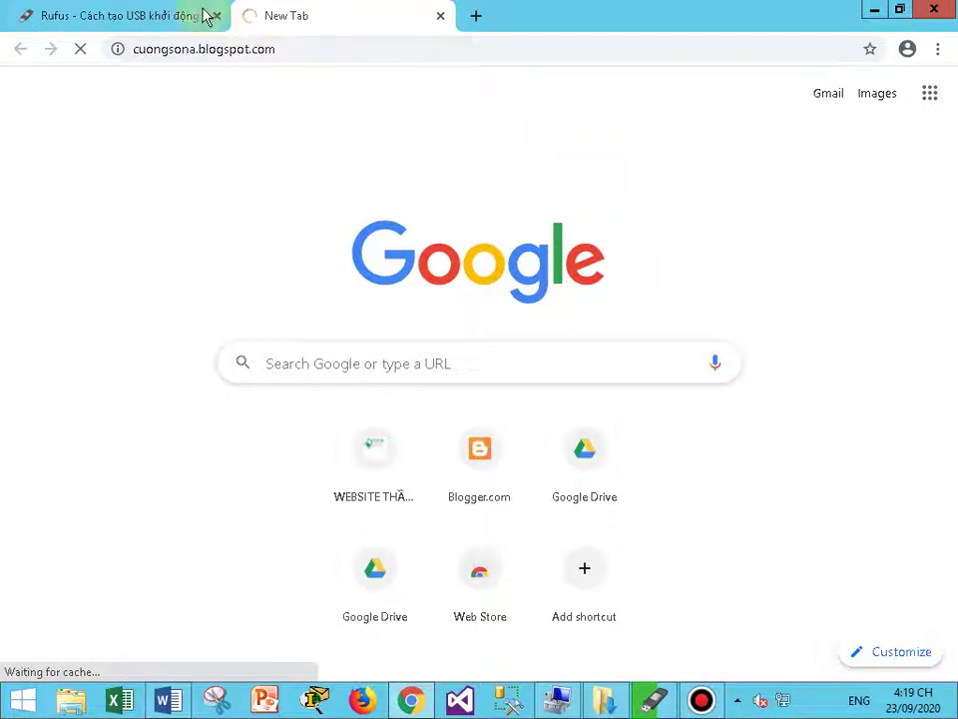
{"action": "left_click", "coordinate": [368, 55]}
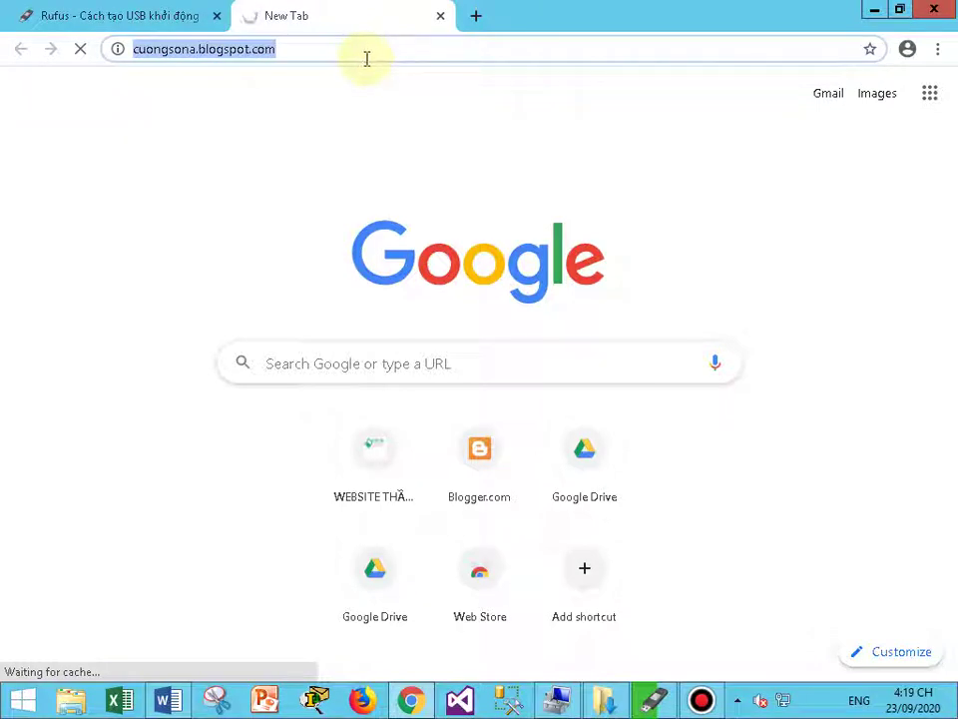
Step: Check the ISO copy progress in Rufus and close the Rufus website tab in Chrome
{"action": "left_click", "coordinate": [653, 701]}
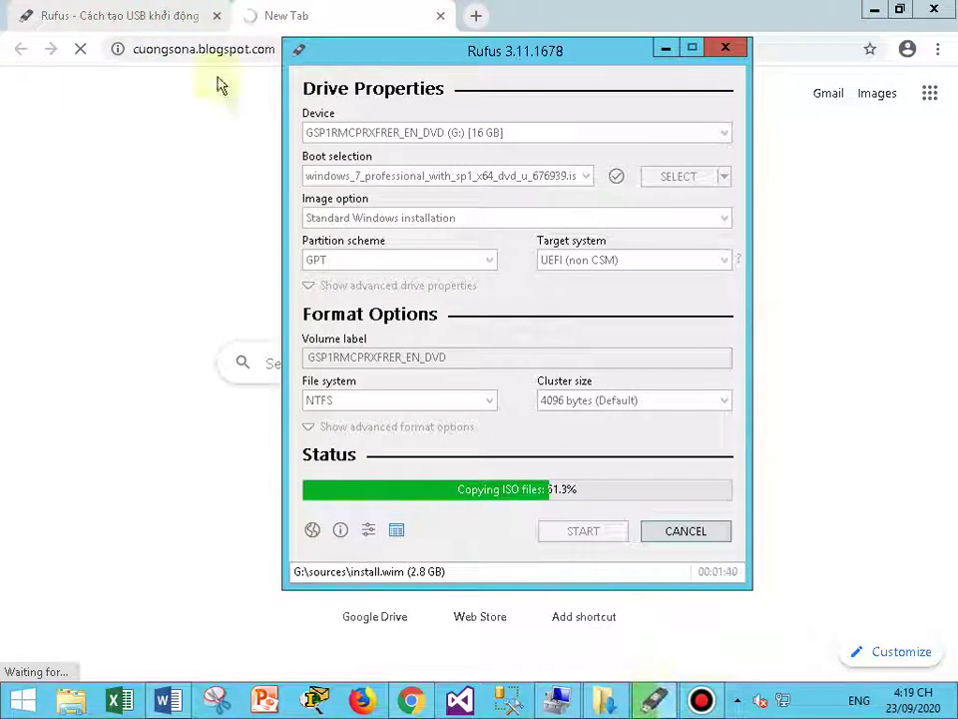
{"action": "left_click", "coordinate": [217, 17]}
{"action": "left_click", "coordinate": [216, 16]}
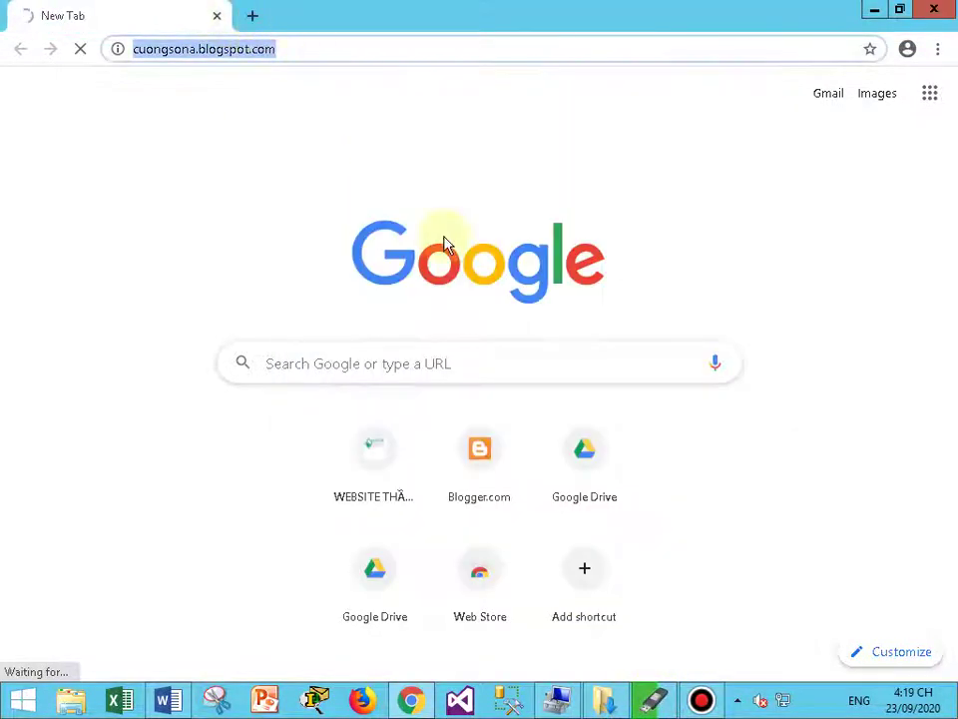
Step: Request cuongsona.blogspot.com again in Chrome and return to Rufus to check the copy progress
{"action": "left_click", "coordinate": [655, 701]}
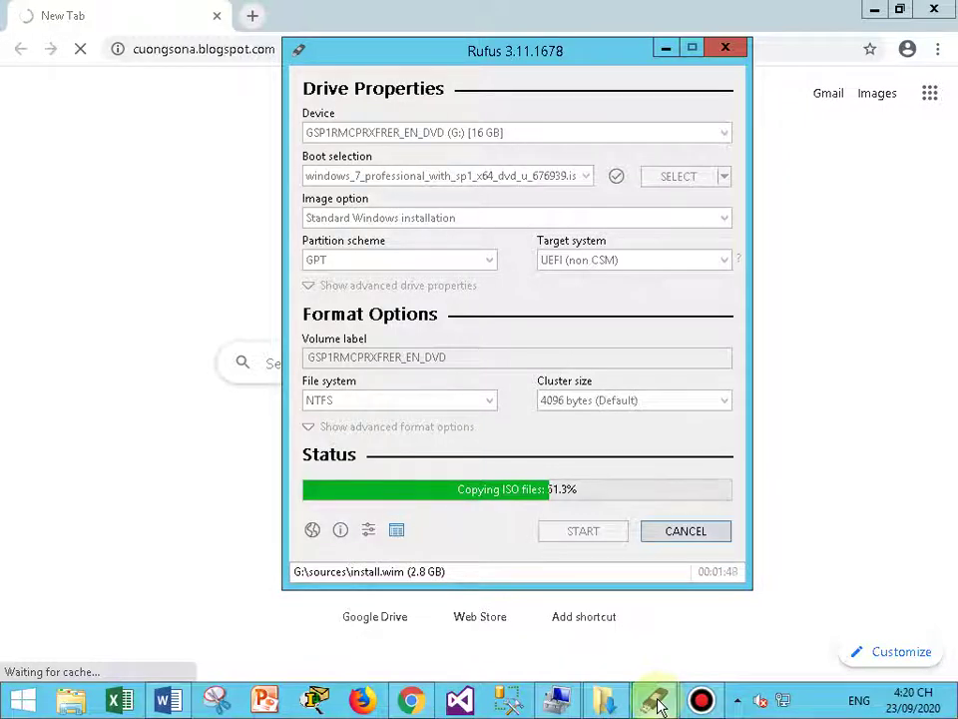
{"action": "left_click", "coordinate": [204, 50]}
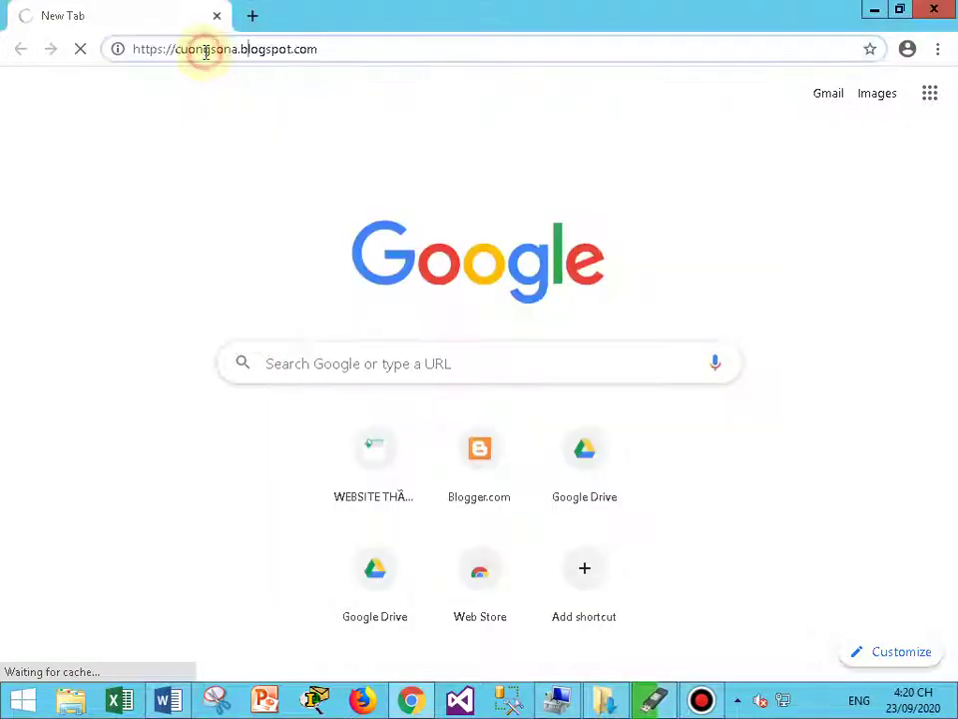
{"action": "key", "text": "Return"}
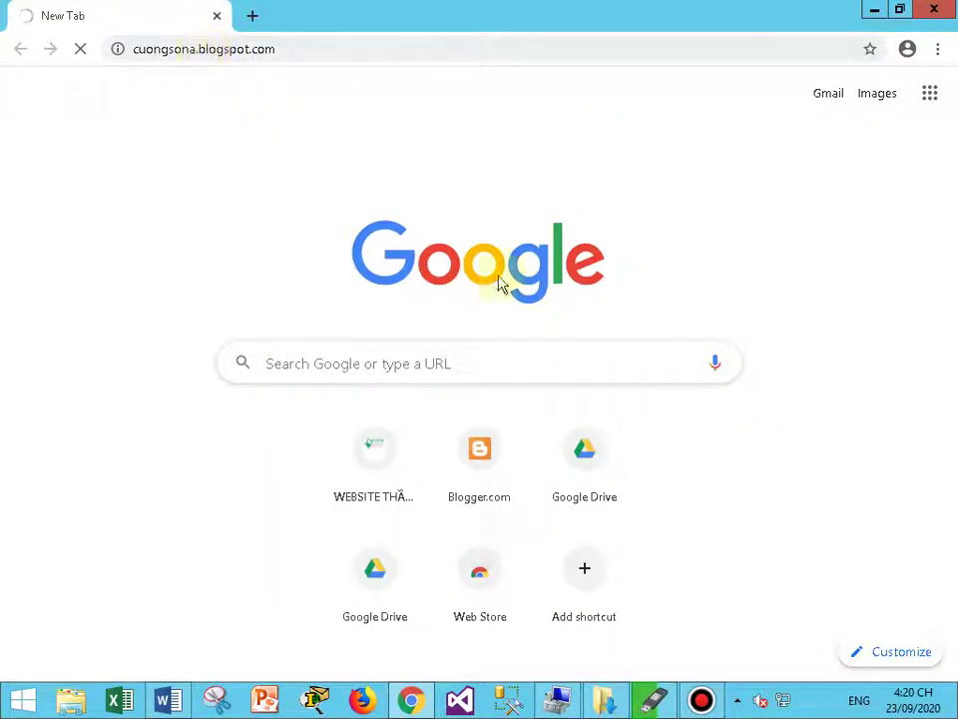
{"action": "key", "text": "alt+Tab"}
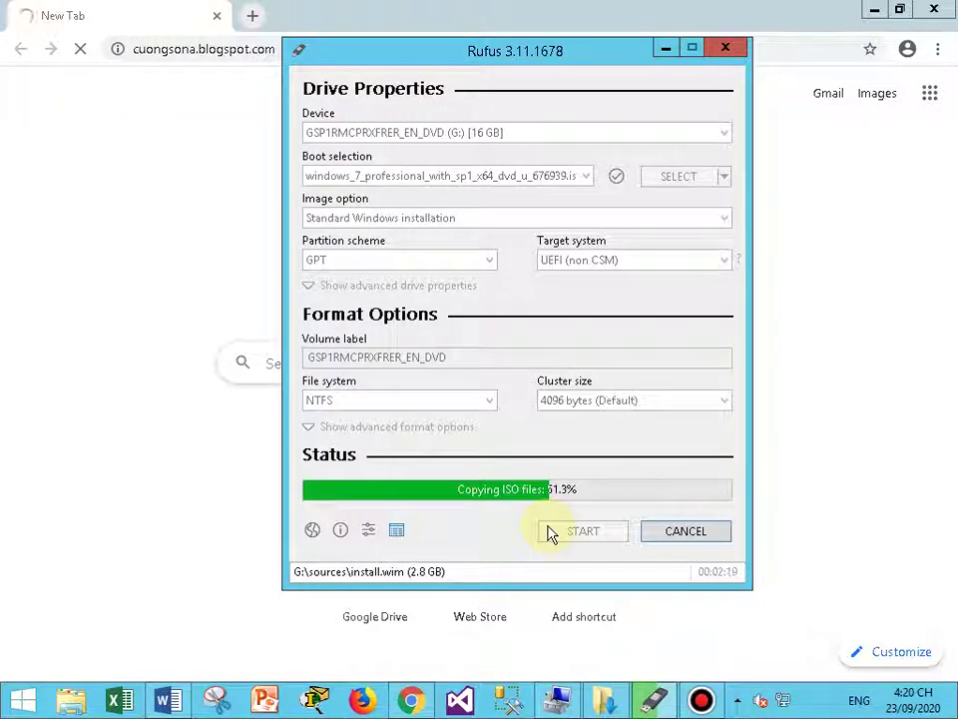
{"action": "left_click", "coordinate": [703, 699]}
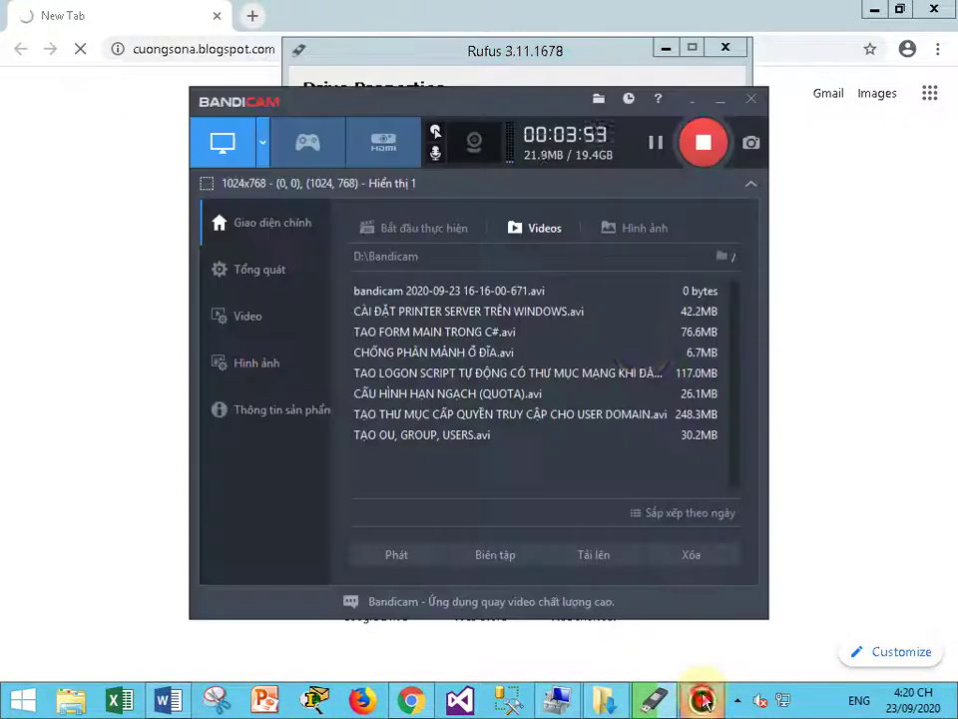
{"action": "left_click", "coordinate": [654, 145]}
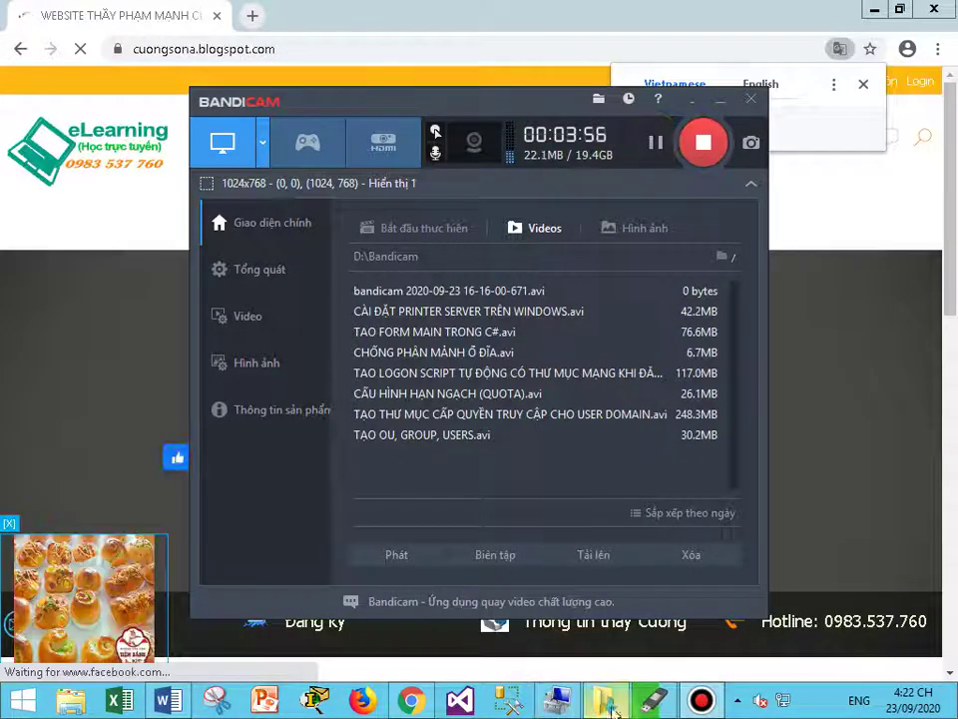
Step: Check the copy progress in Rufus, and in Chrome open the blog's "Kiến trúc máy tính" page under Quản trị mạng
{"action": "left_click", "coordinate": [653, 699]}
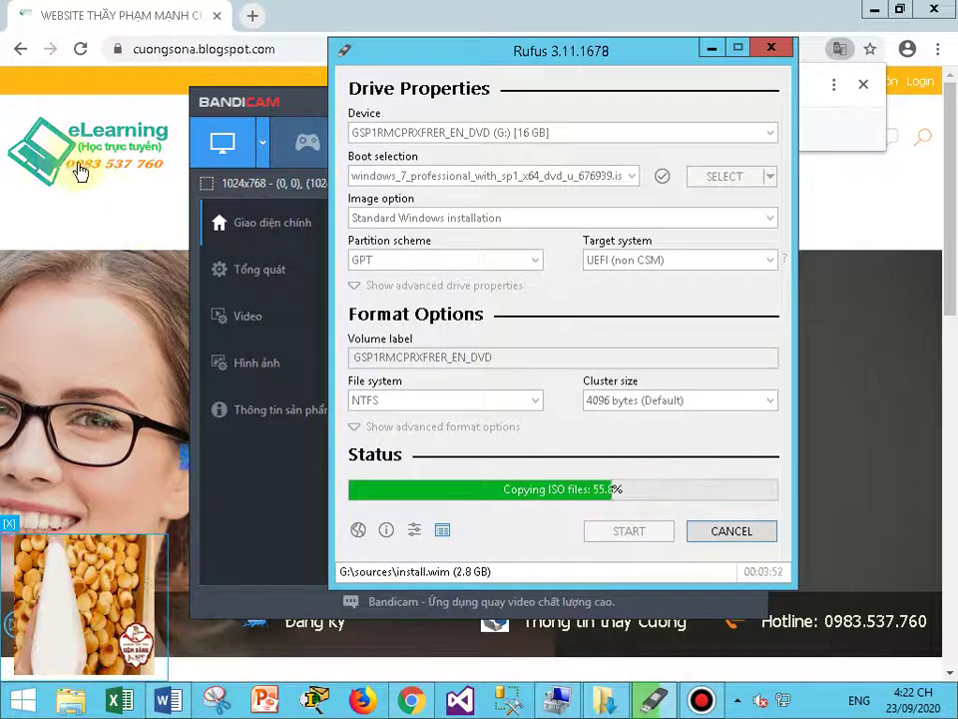
{"action": "left_click", "coordinate": [240, 47]}
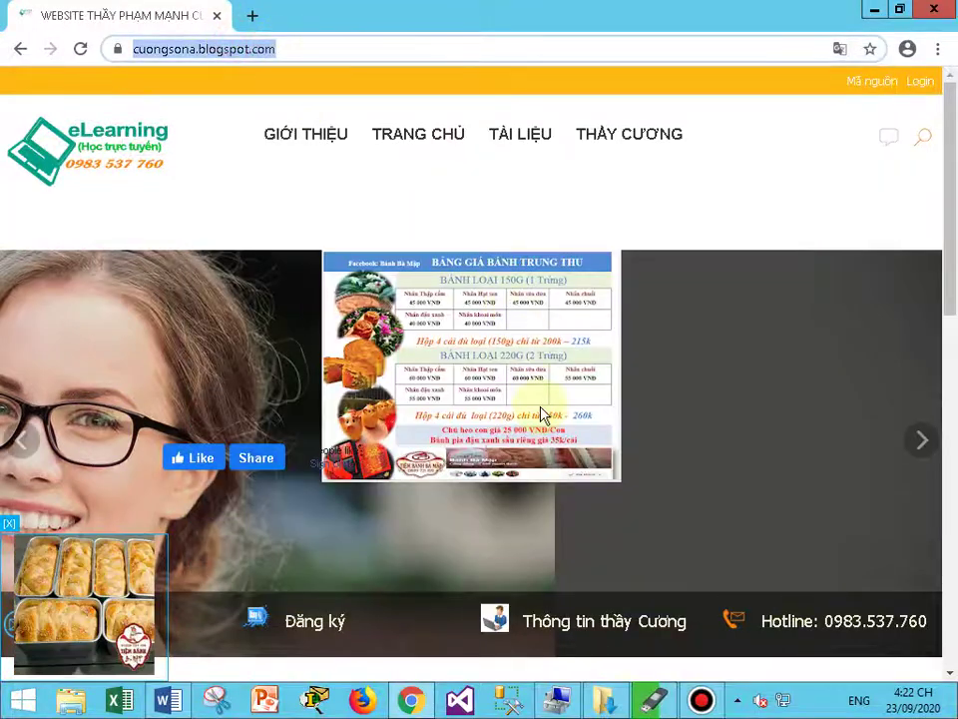
{"action": "scroll", "coordinate": [542, 415], "scroll_direction": "down", "scroll_amount": 8}
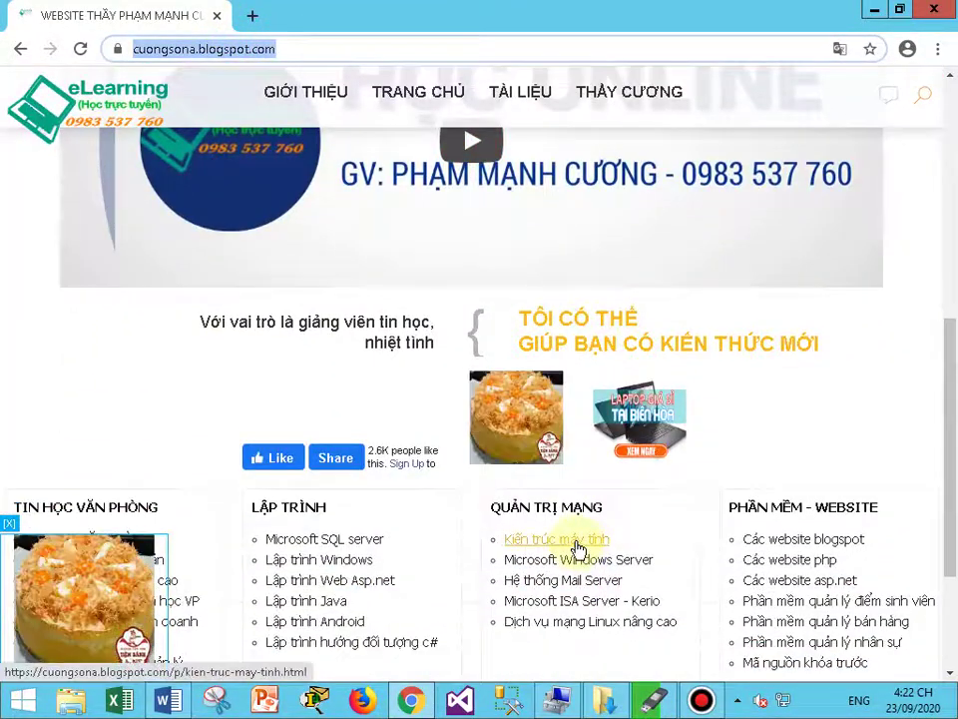
{"action": "left_click", "coordinate": [577, 544]}
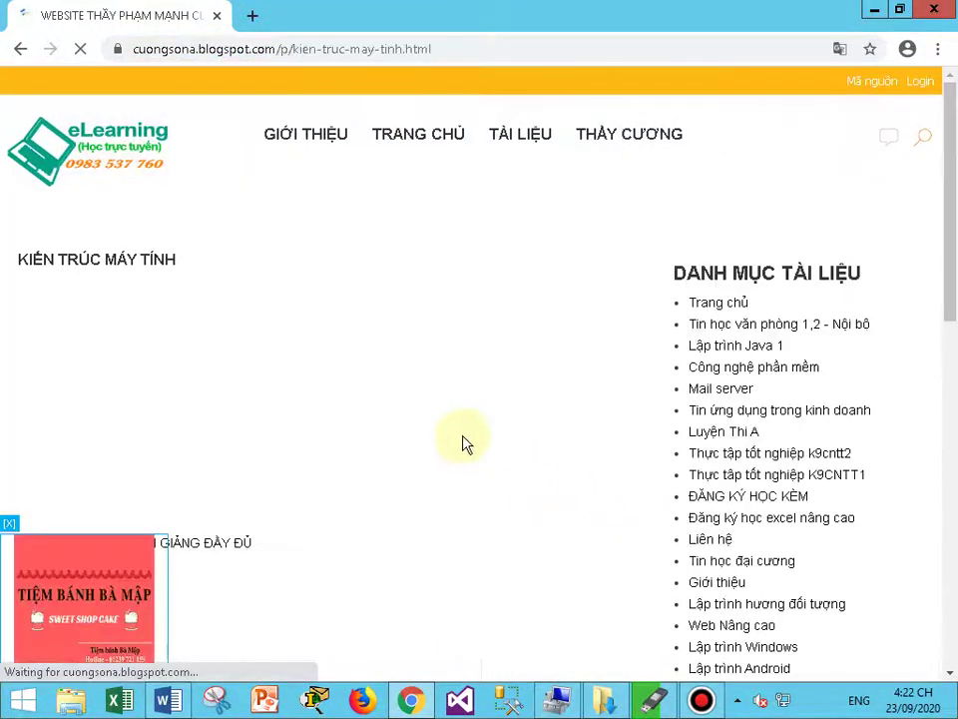
Step: Try the "LINK TEST USB" download on the Kiến trúc máy tính page and go back to that page
{"action": "scroll", "coordinate": [459, 446], "scroll_direction": "down", "scroll_amount": 3}
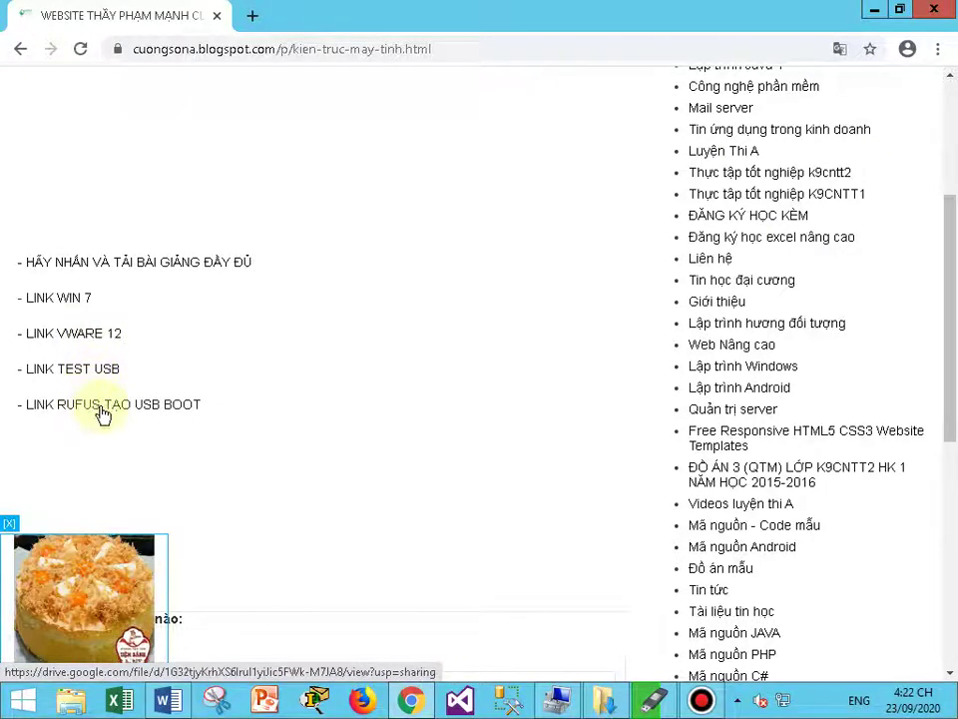
{"action": "left_click", "coordinate": [83, 371]}
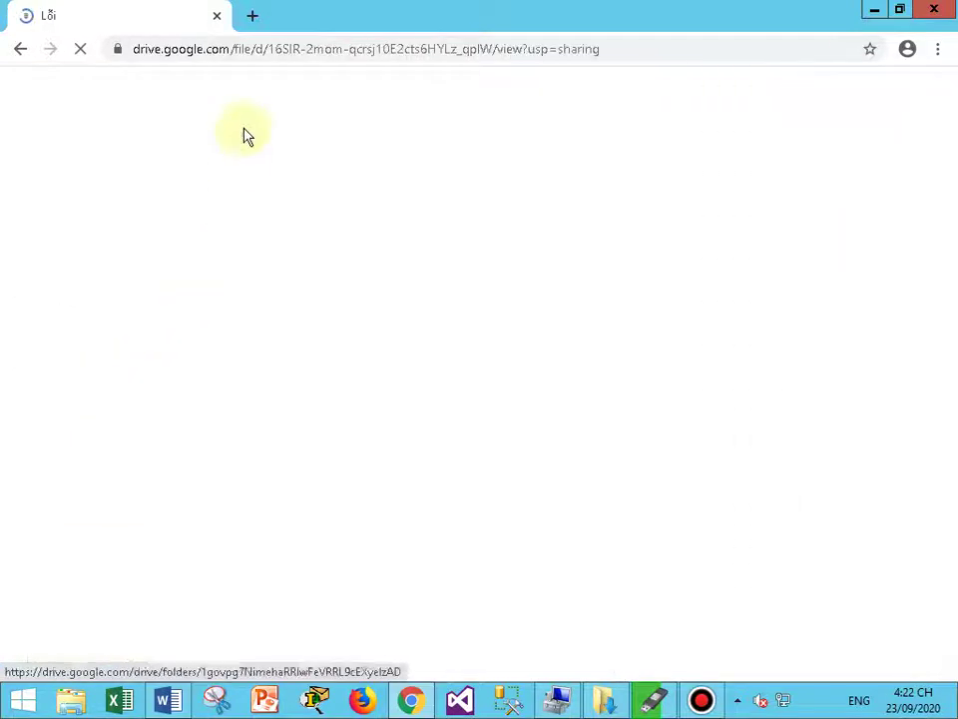
{"action": "left_click", "coordinate": [19, 59]}
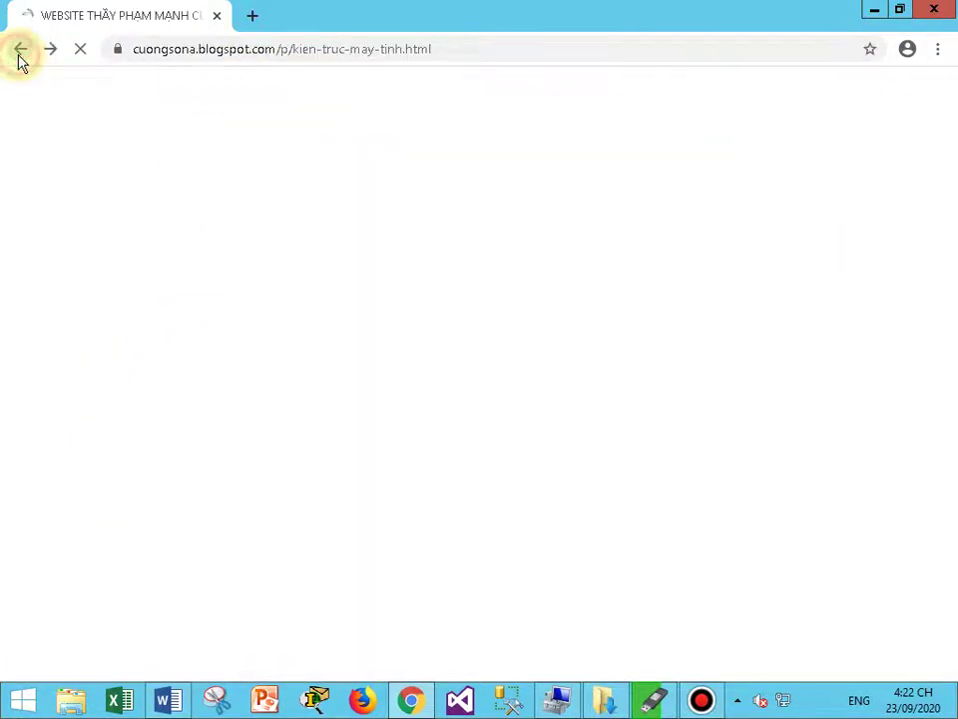
Step: View the rufus-3.11.exe download page through "LINK RUFUS TẠO USB BOOT" and close its tab
{"action": "scroll", "coordinate": [148, 519], "scroll_direction": "down", "scroll_amount": 3}
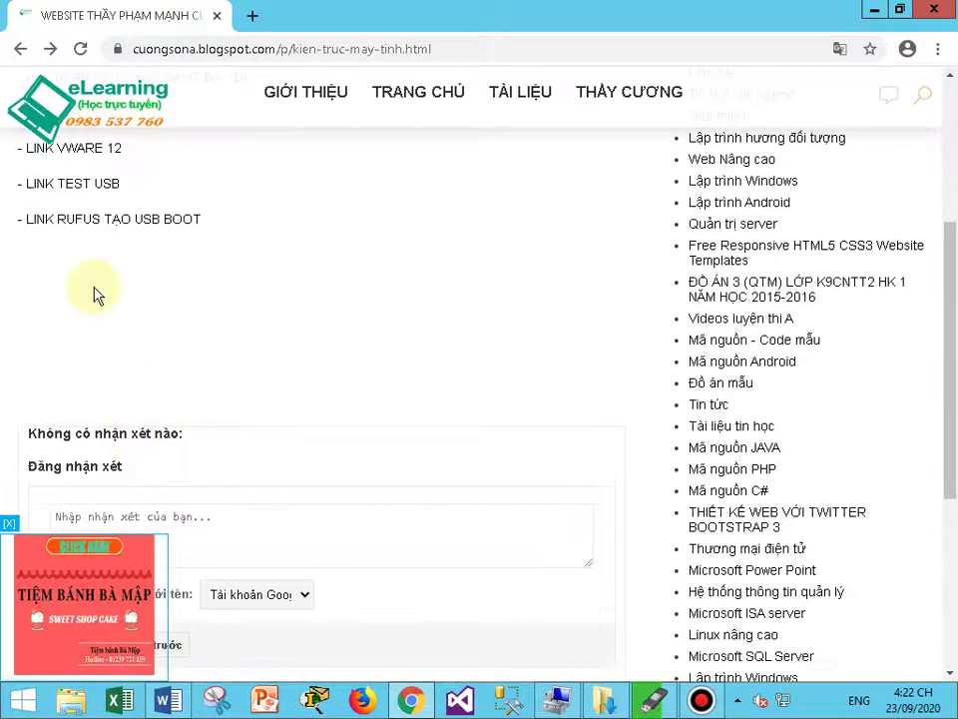
{"action": "left_click", "coordinate": [100, 220]}
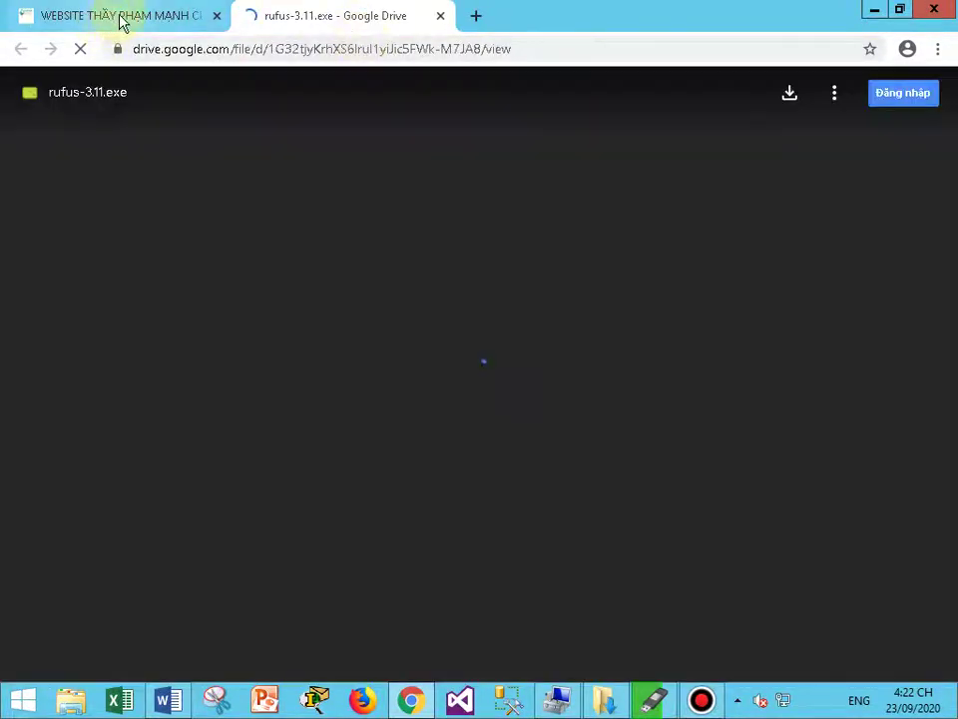
{"action": "left_click", "coordinate": [438, 17]}
Step: Retry the "LINK TEST USB" download and return to the list of links on the blog page
{"action": "scroll", "coordinate": [127, 302], "scroll_direction": "up", "scroll_amount": 5}
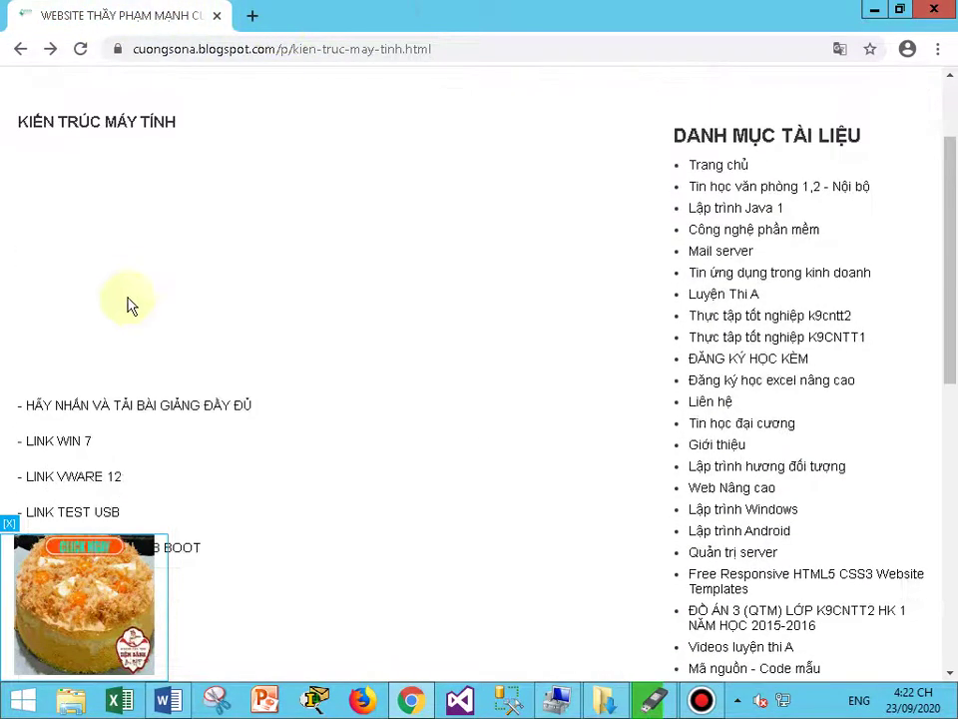
{"action": "left_click", "coordinate": [84, 511]}
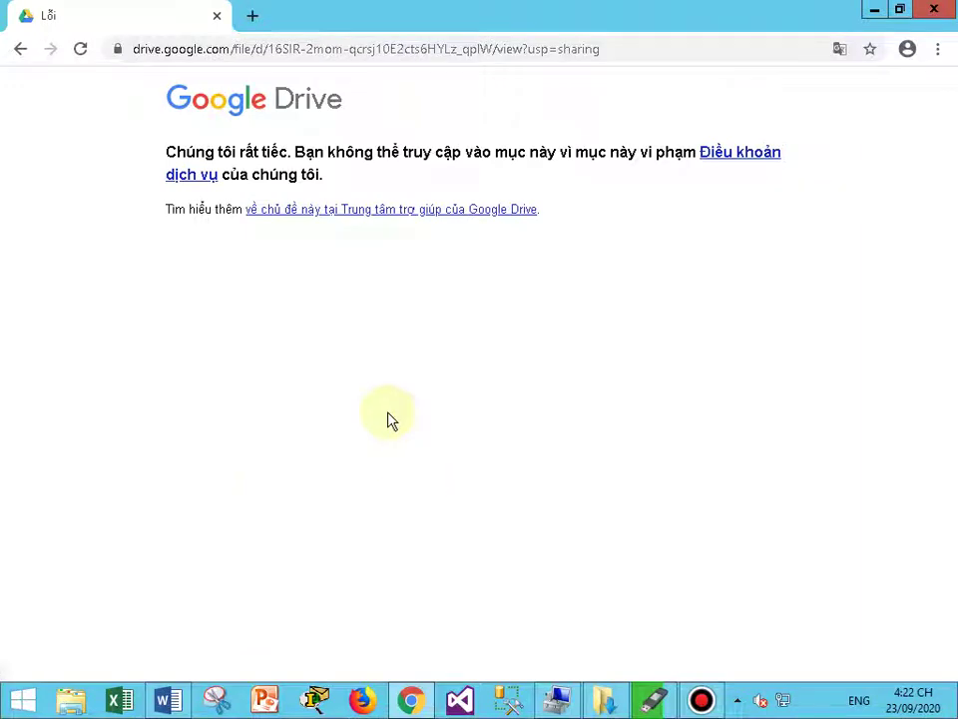
{"action": "left_click", "coordinate": [20, 49]}
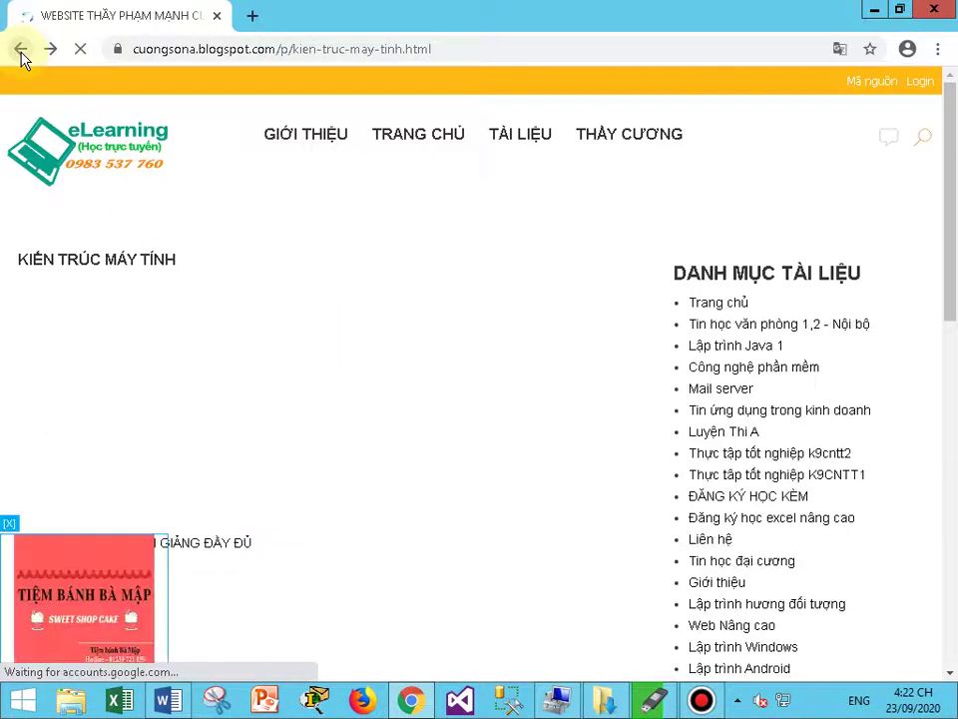
{"action": "scroll", "coordinate": [189, 448], "scroll_direction": "down", "scroll_amount": 1}
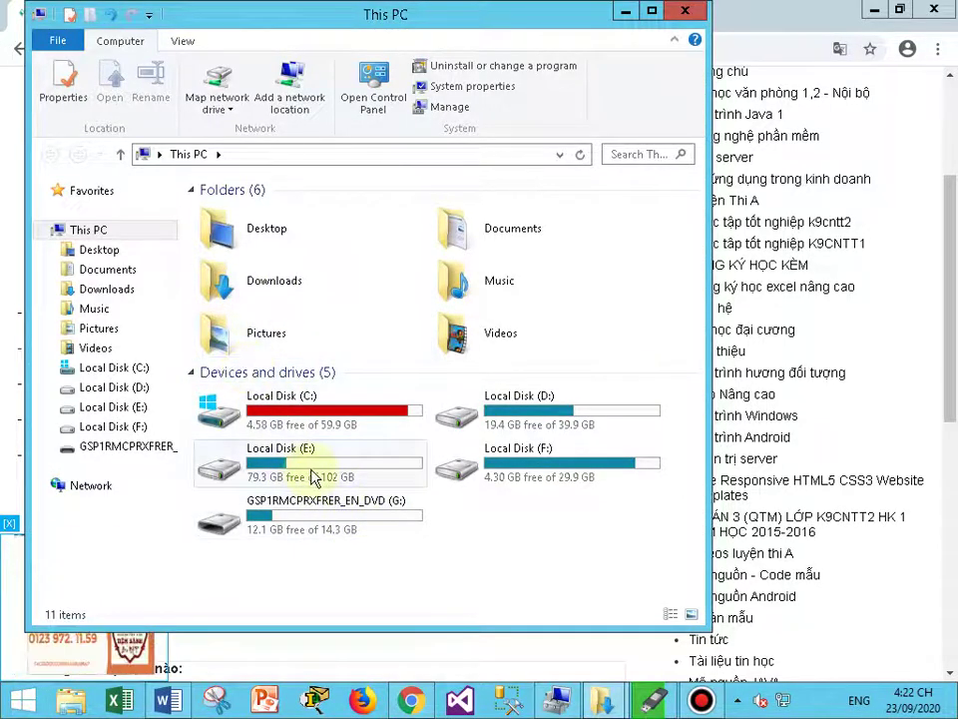
Step: Select the QemuBootTester archive in the Downloads folder in File Explorer and check the copy progress in Rufus
{"action": "left_click", "coordinate": [110, 292]}
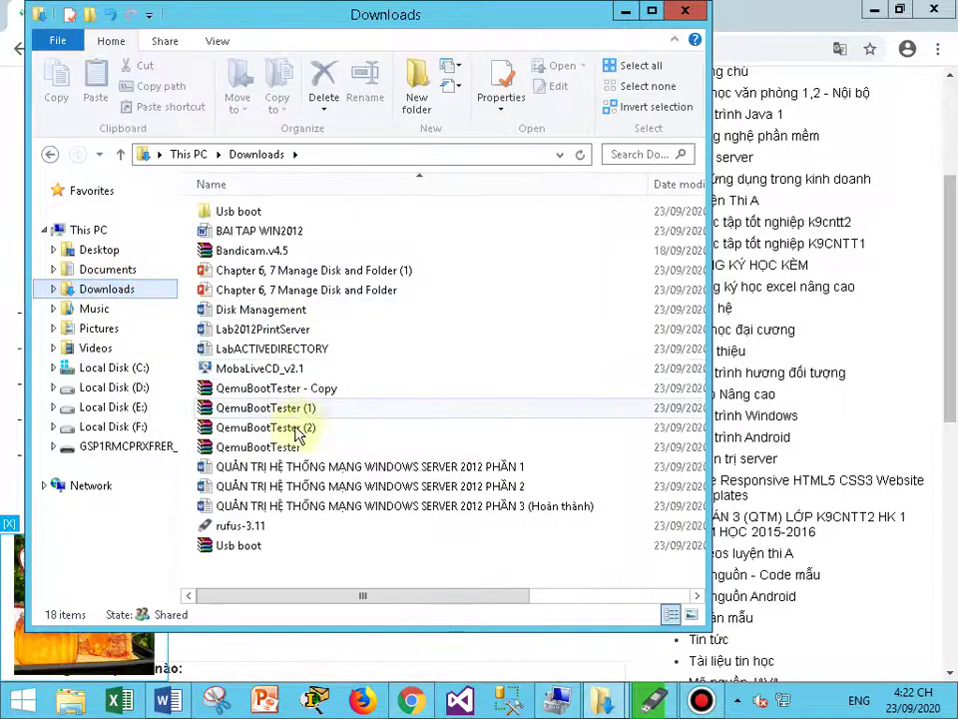
{"action": "left_click", "coordinate": [256, 449]}
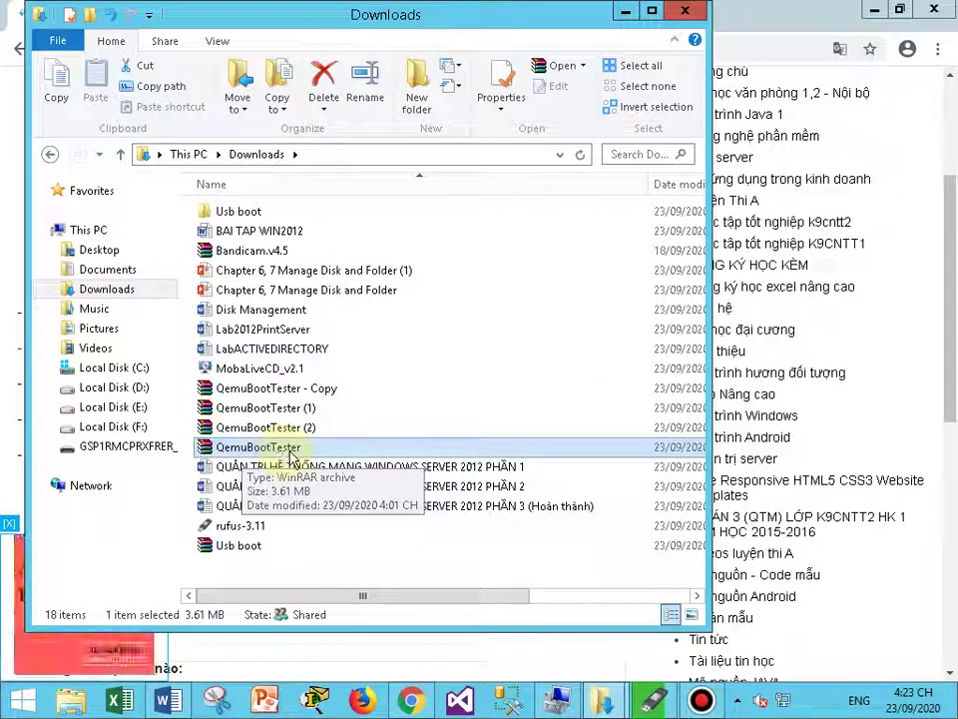
{"action": "left_click", "coordinate": [654, 700]}
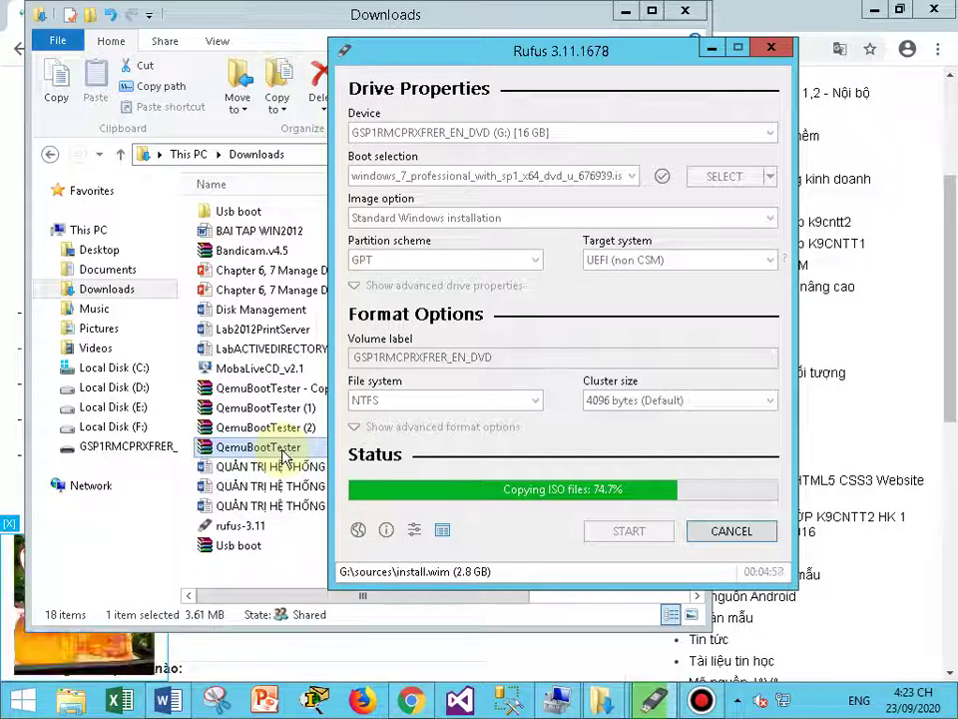
{"action": "left_click", "coordinate": [230, 449]}
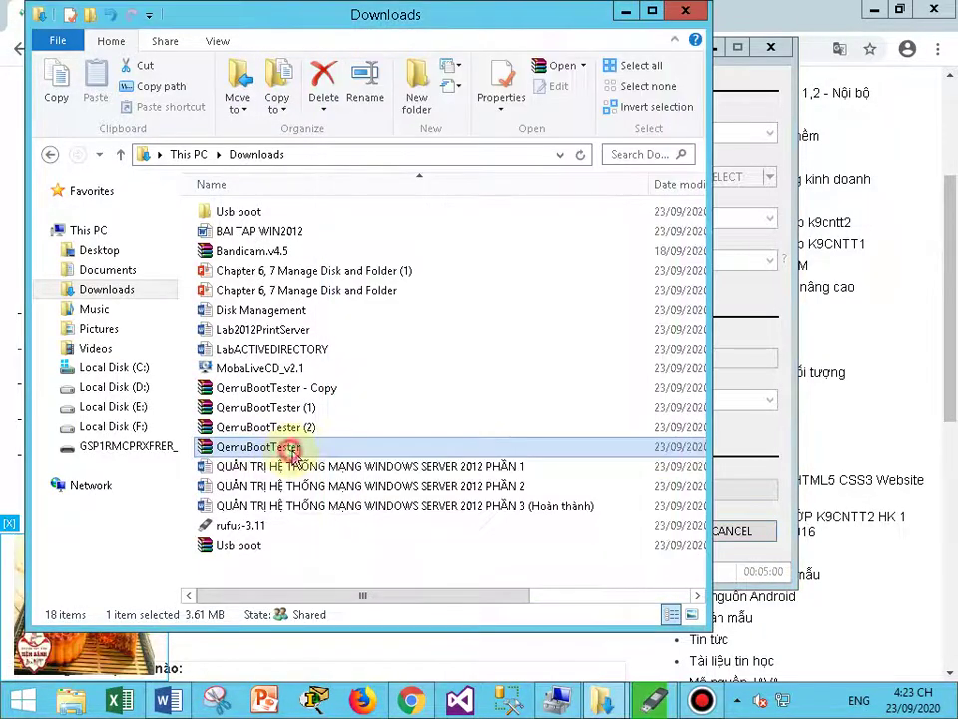
Step: Check the Rufus copy progress again and close the Downloads folder window
{"action": "left_click", "coordinate": [650, 699]}
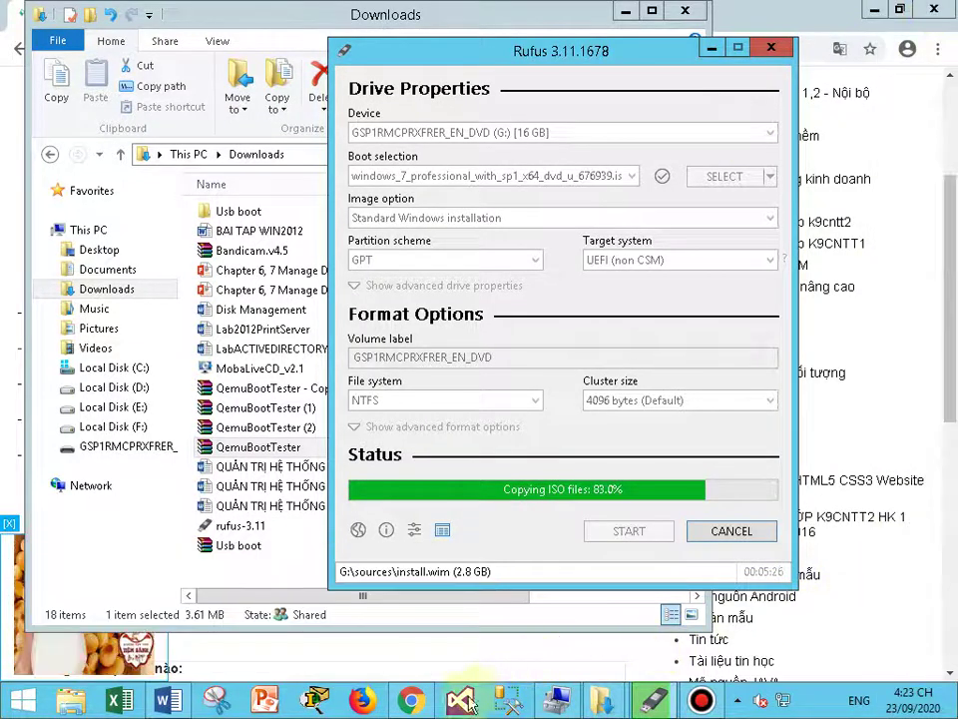
{"action": "left_click", "coordinate": [74, 544]}
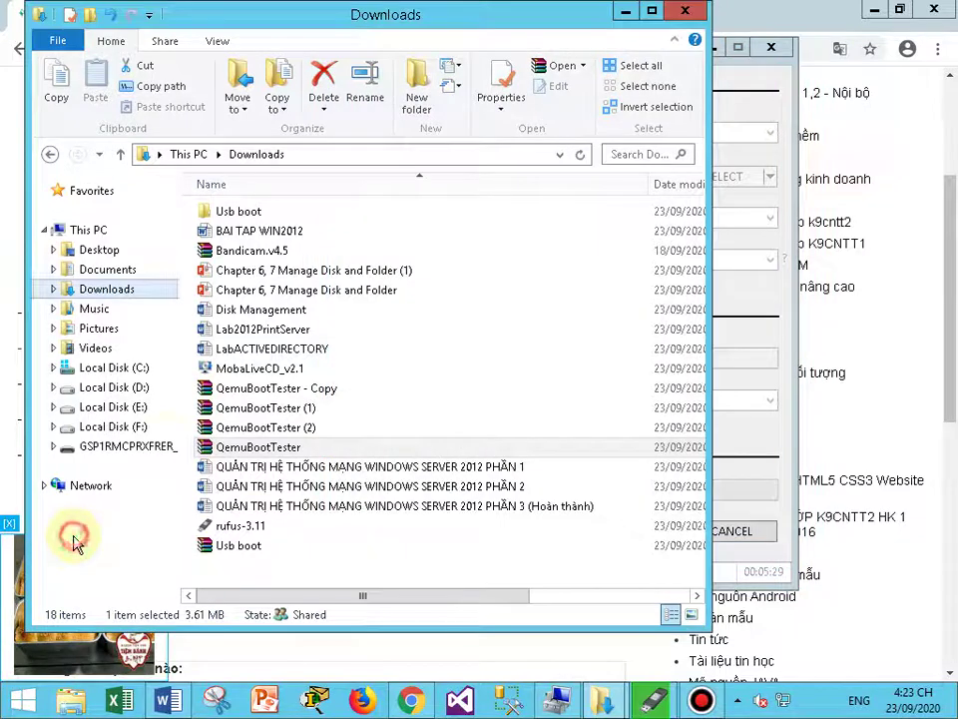
{"action": "left_click", "coordinate": [686, 12]}
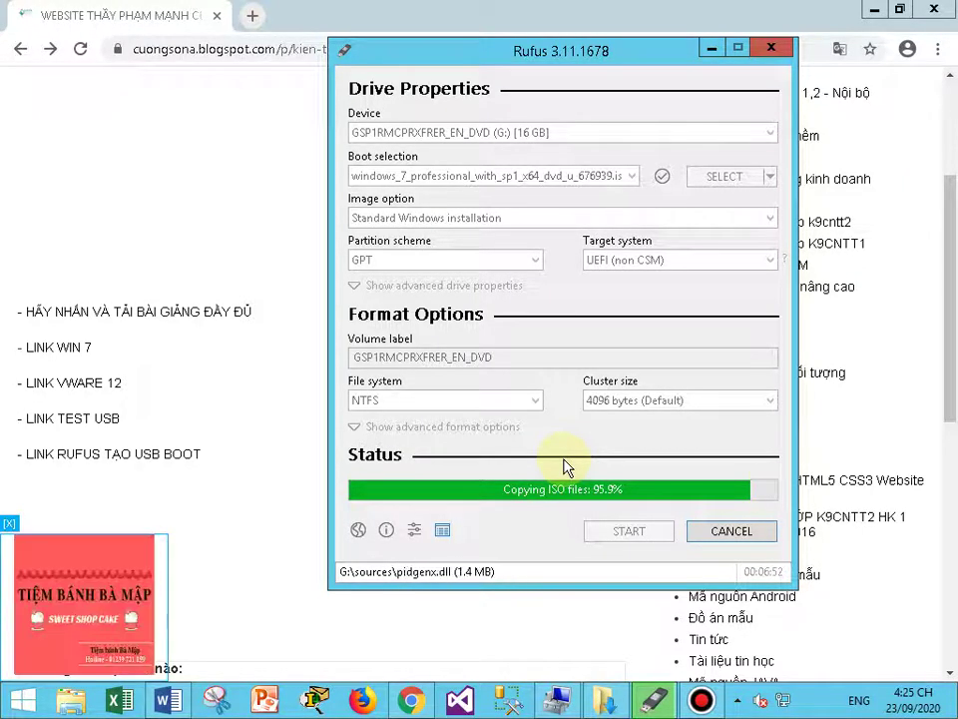
{"action": "left_click", "coordinate": [701, 699]}
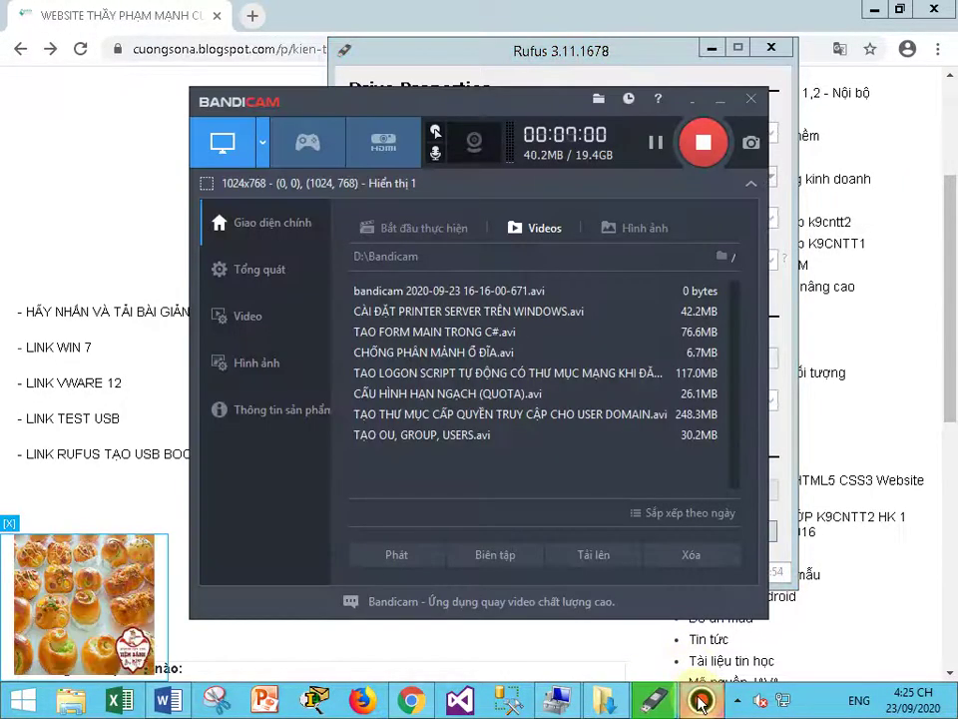
Step: Dismiss the Secure Boot notice and close Rufus
{"action": "left_click", "coordinate": [702, 701]}
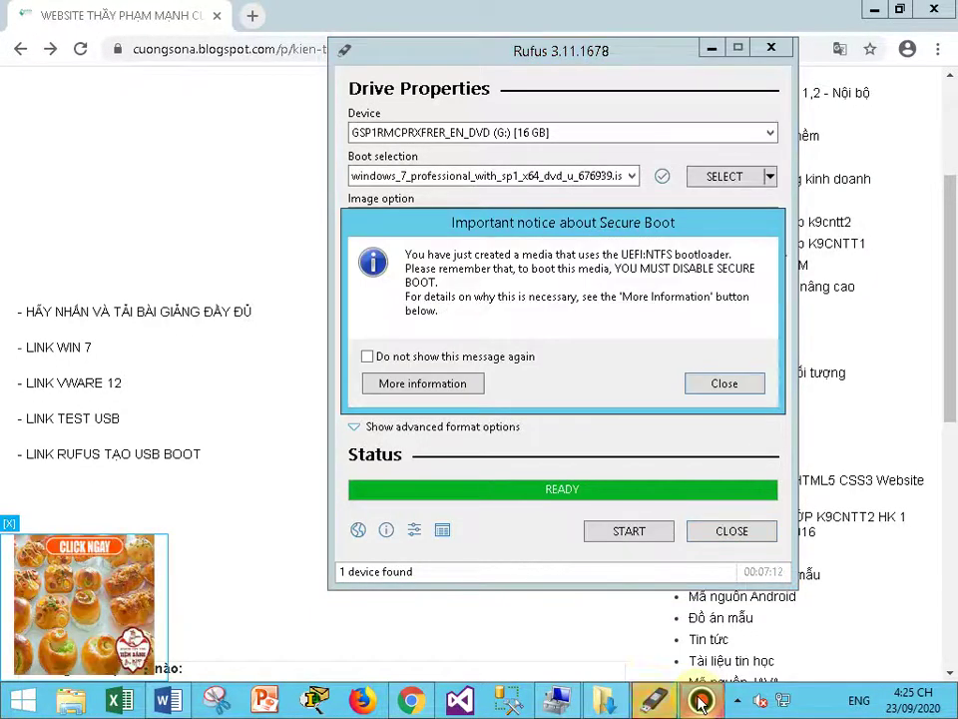
{"action": "left_click", "coordinate": [720, 388]}
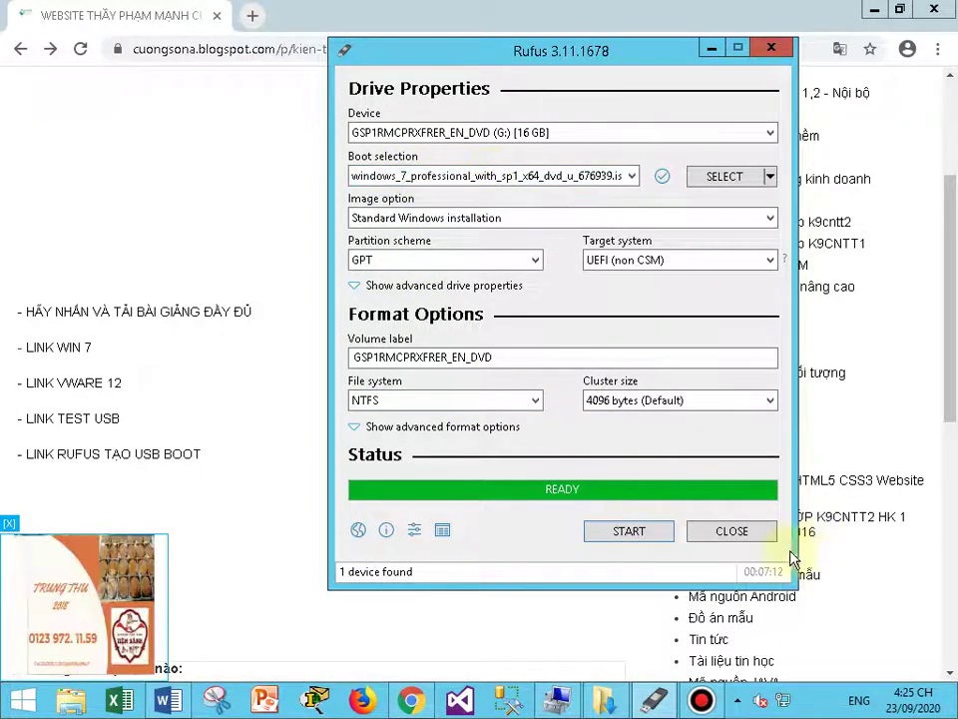
{"action": "left_click", "coordinate": [749, 537]}
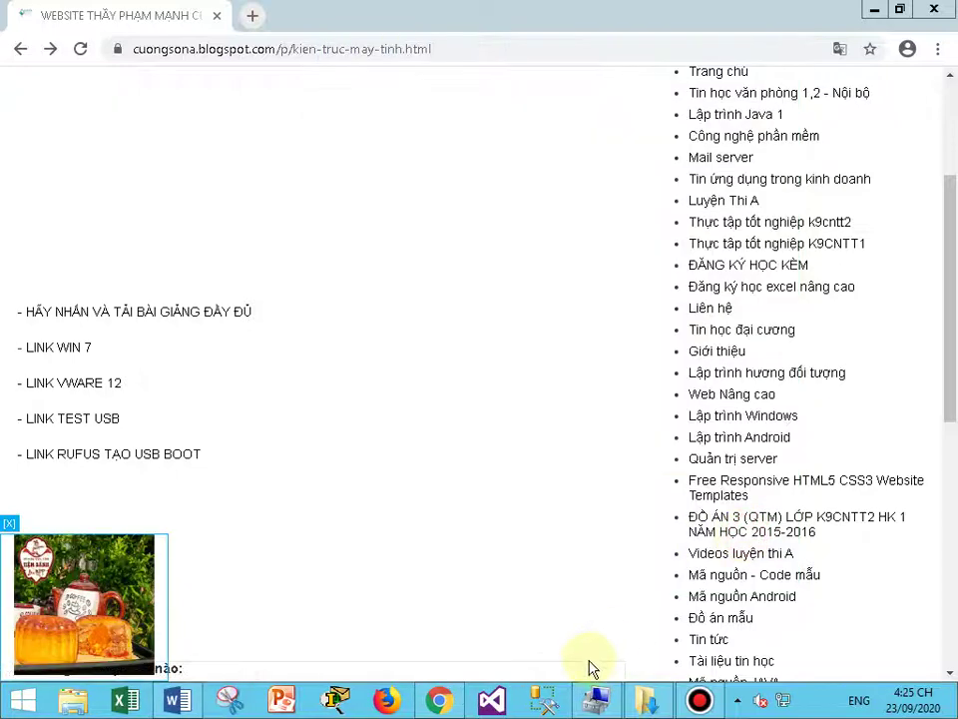
Step: Open the QemuBootTester archive from the Downloads folder and run QemuBootTester.exe inside it
{"action": "left_click", "coordinate": [646, 702]}
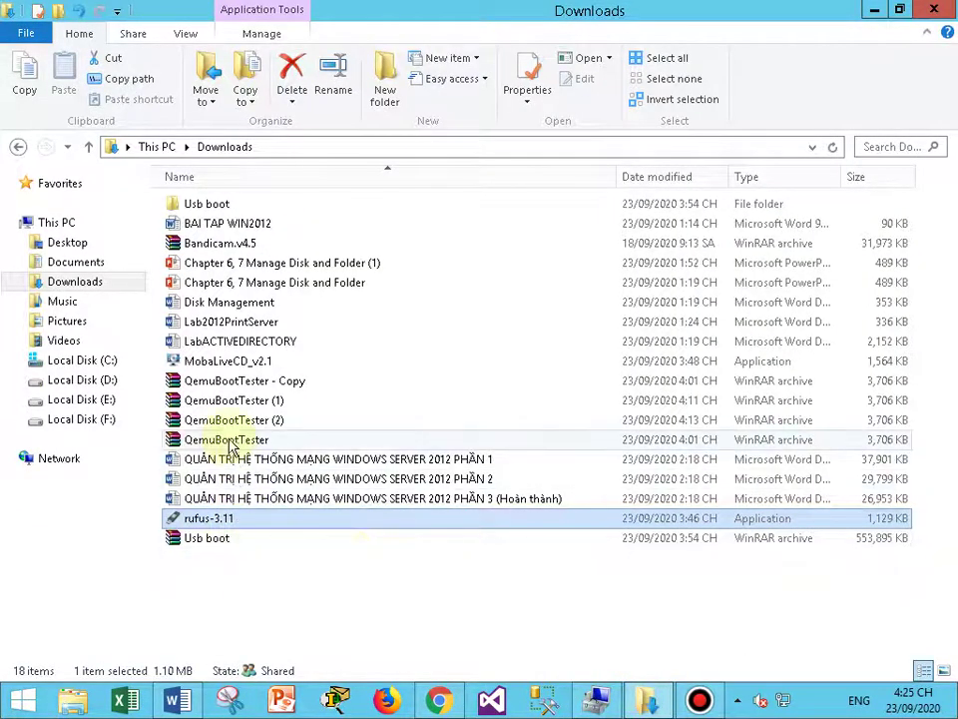
{"action": "left_click", "coordinate": [243, 439]}
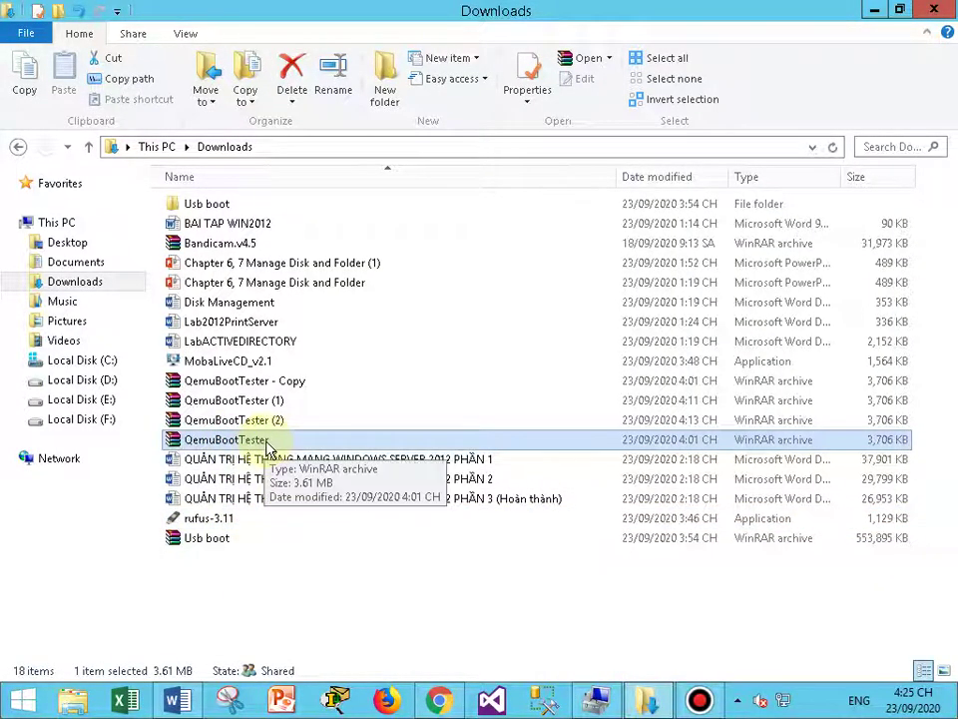
{"action": "left_click", "coordinate": [268, 443]}
{"action": "key", "text": "Return"}
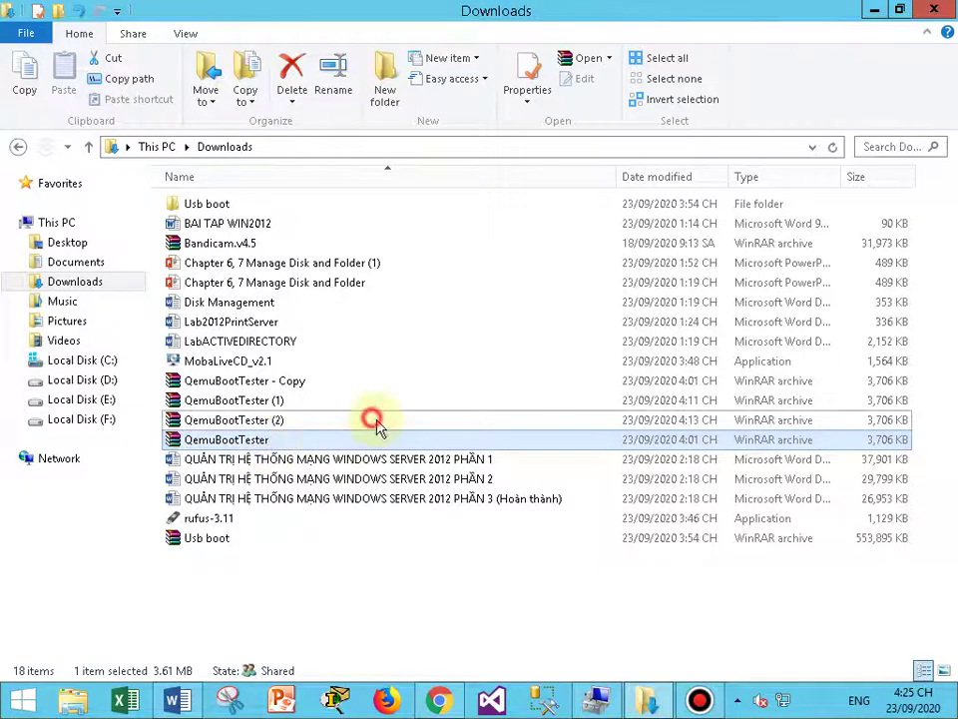
{"action": "double_click", "coordinate": [257, 441]}
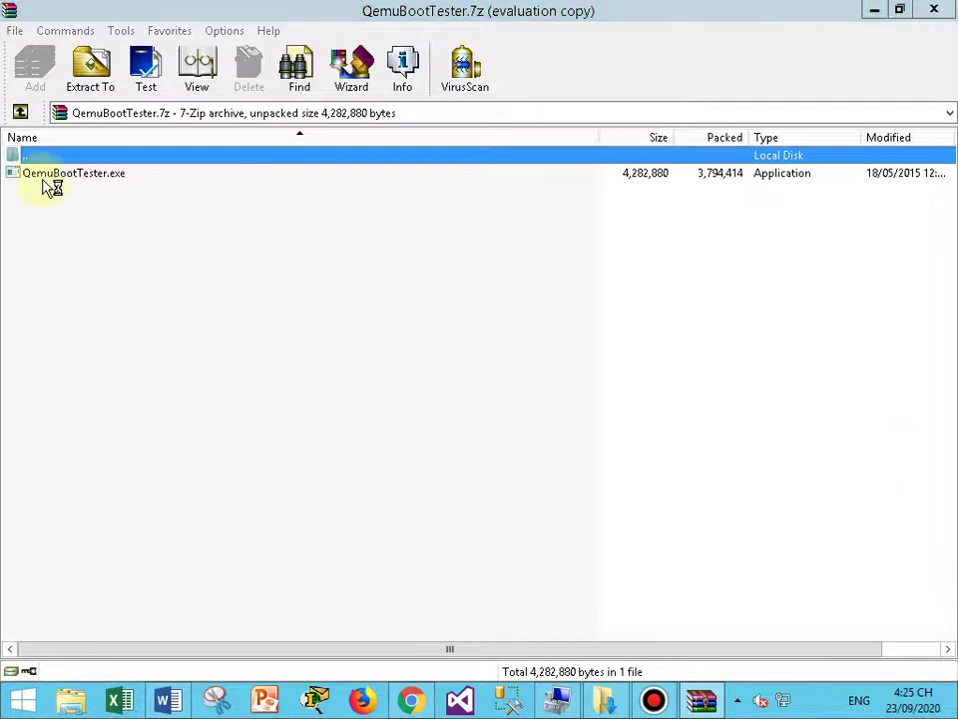
{"action": "double_click", "coordinate": [60, 176]}
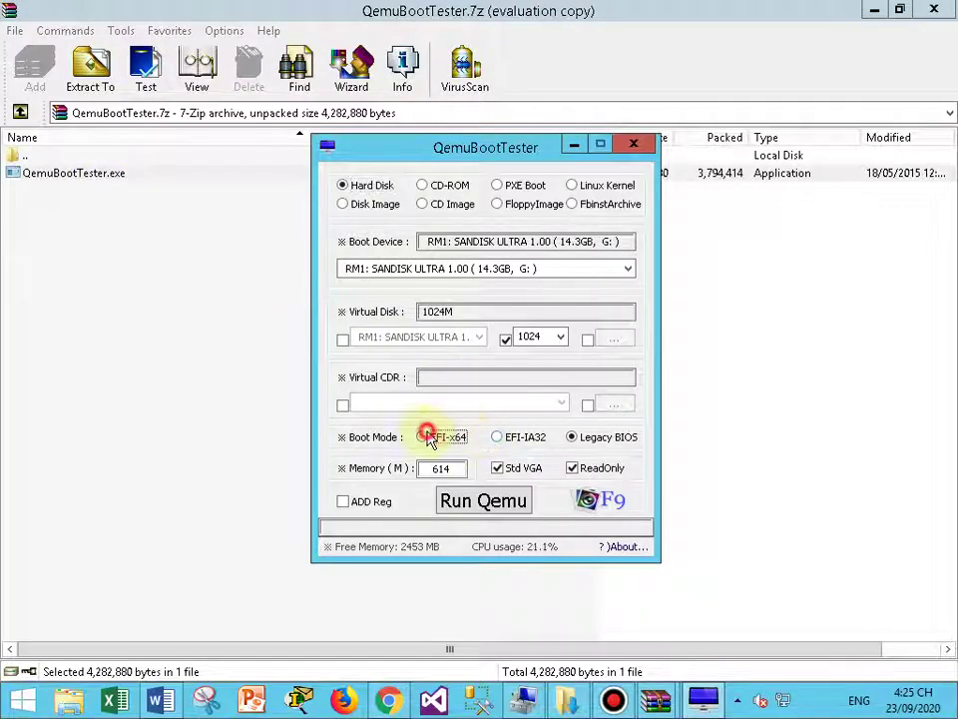
Step: Set the boot mode to EFI-x64 with Hard Disk as source, dismiss the WinRAR notification, and run Qemu on the SANDISK ULTRA drive
{"action": "left_click", "coordinate": [427, 440]}
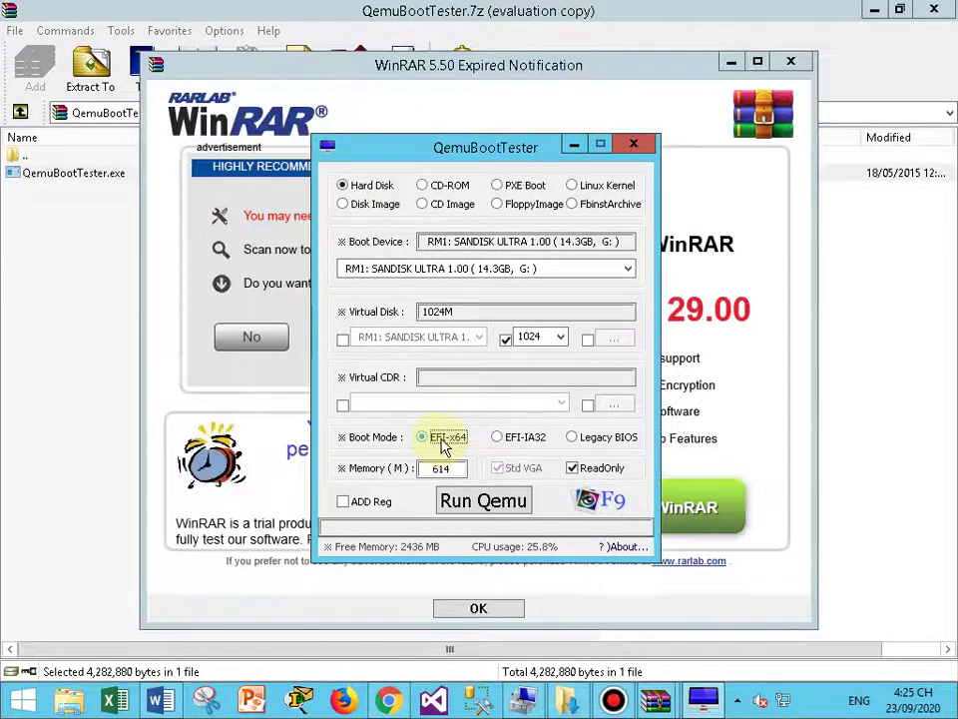
{"action": "left_click", "coordinate": [790, 65]}
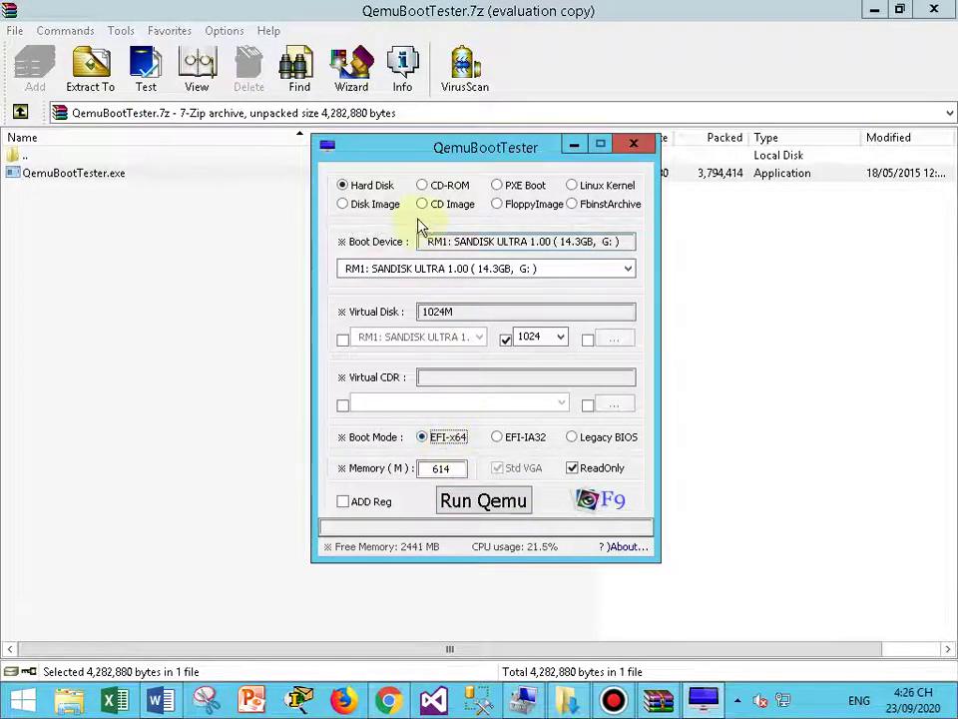
{"action": "left_click", "coordinate": [376, 193]}
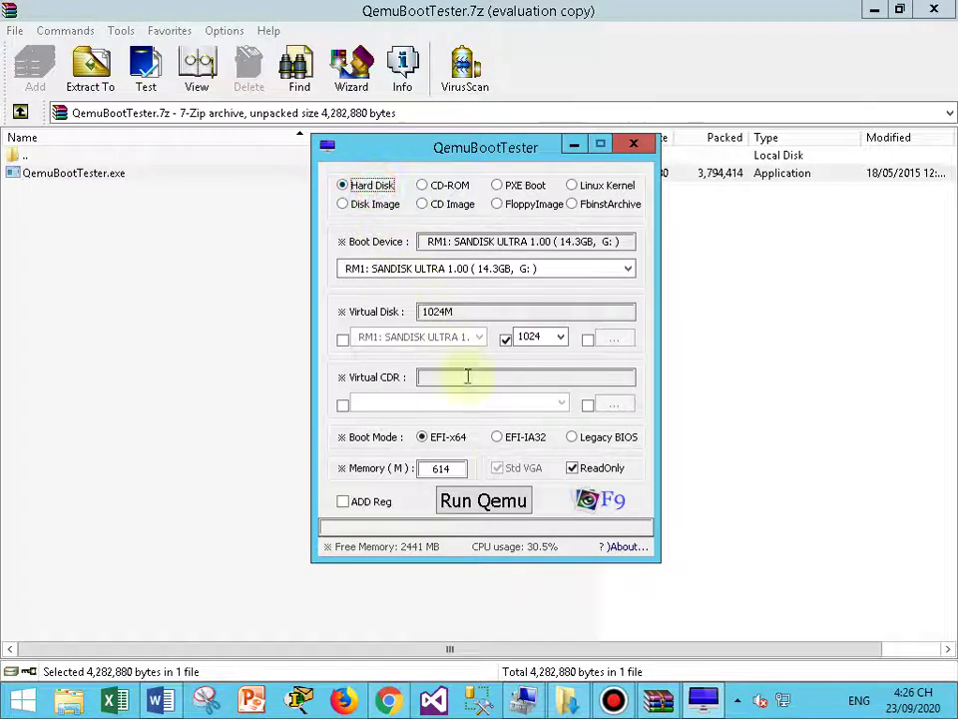
{"action": "left_click", "coordinate": [478, 509]}
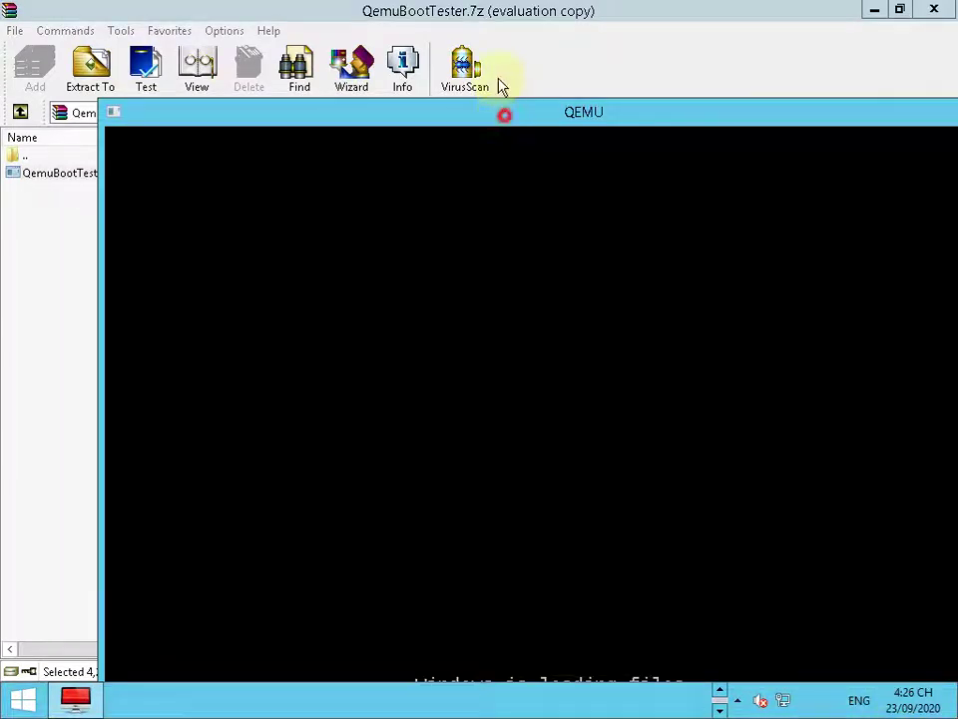
Step: Reposition and maximize the QEMU window to watch Windows boot from the USB drive, and close the emulator
{"action": "left_click_drag", "start_coordinate": [504, 113], "coordinate": [471, 15]}
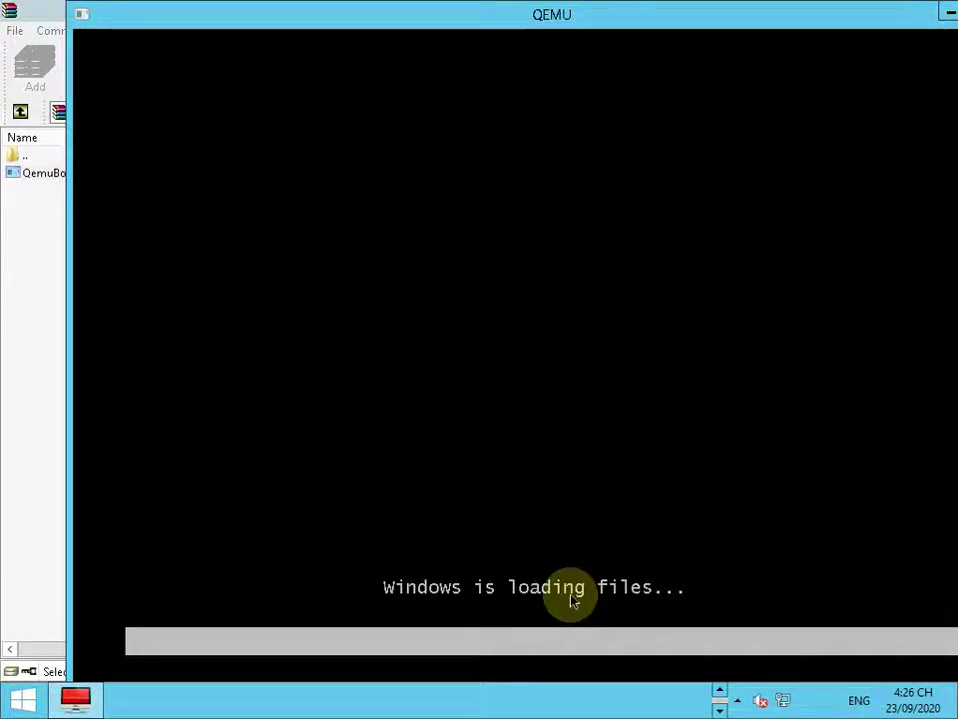
{"action": "left_click_drag", "start_coordinate": [674, 18], "coordinate": [601, 26]}
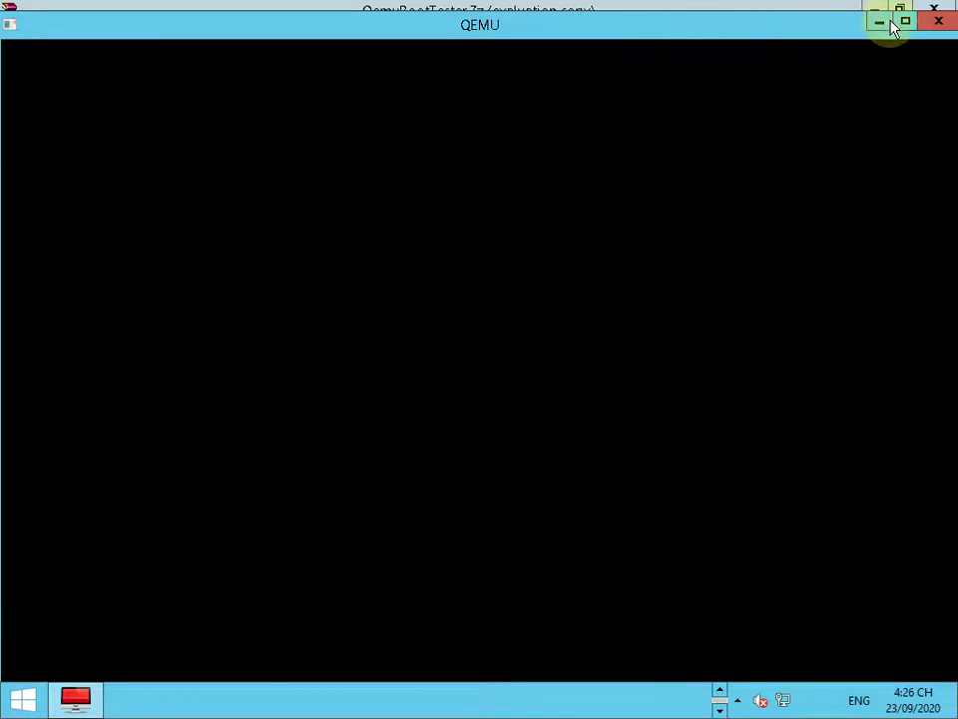
{"action": "left_click_drag", "start_coordinate": [694, 27], "coordinate": [696, 50]}
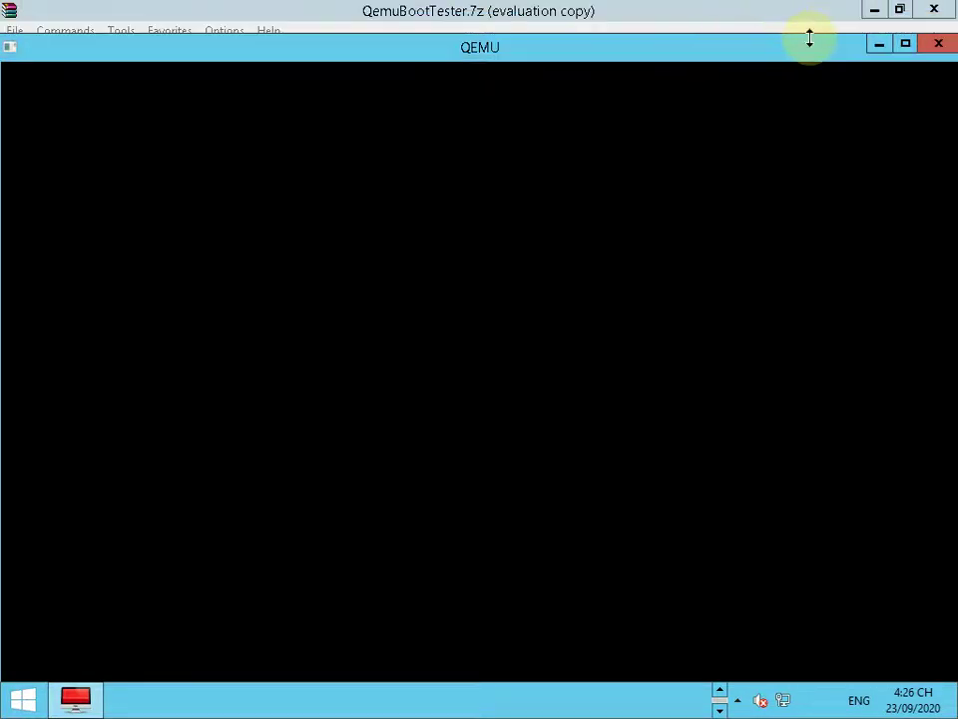
{"action": "left_click_drag", "start_coordinate": [808, 36], "coordinate": [774, 30]}
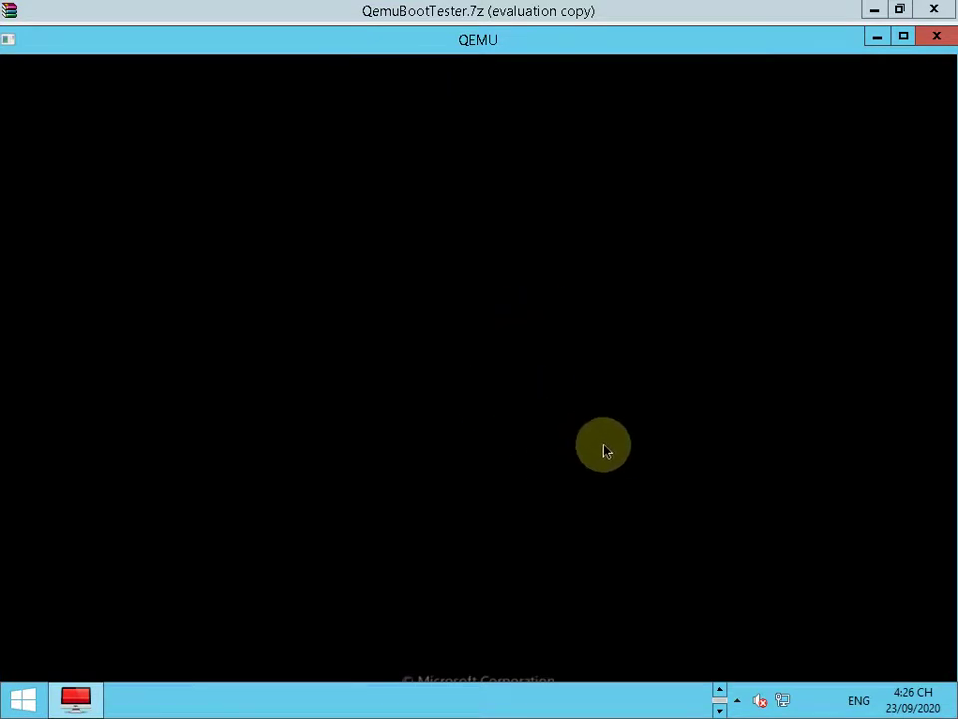
{"action": "double_click", "coordinate": [602, 38]}
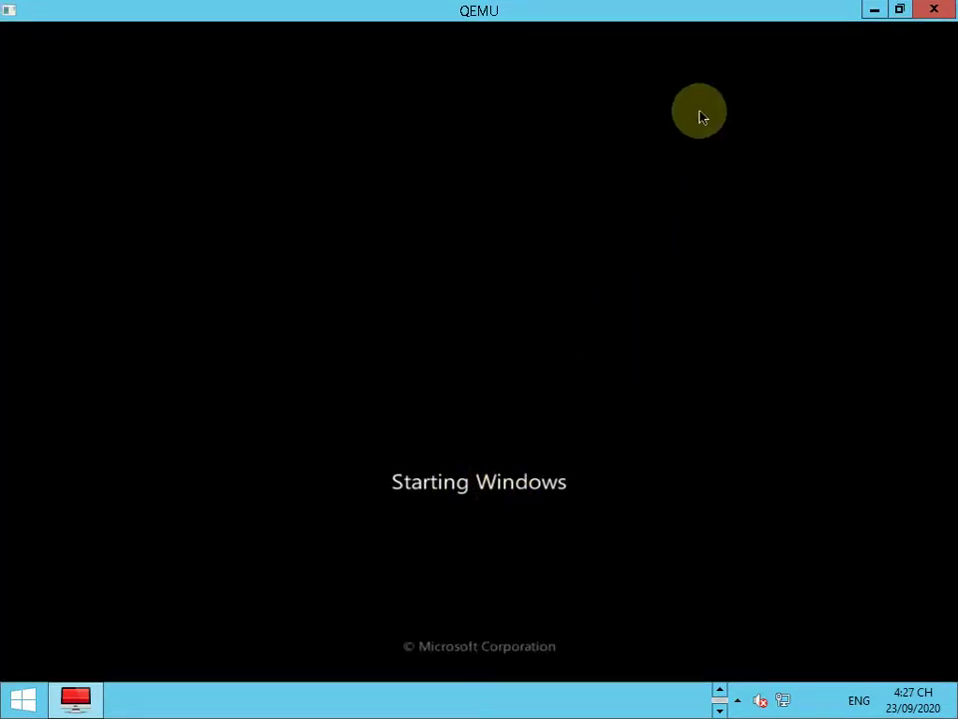
{"action": "left_click", "coordinate": [931, 14]}
{"action": "left_click", "coordinate": [737, 697]}
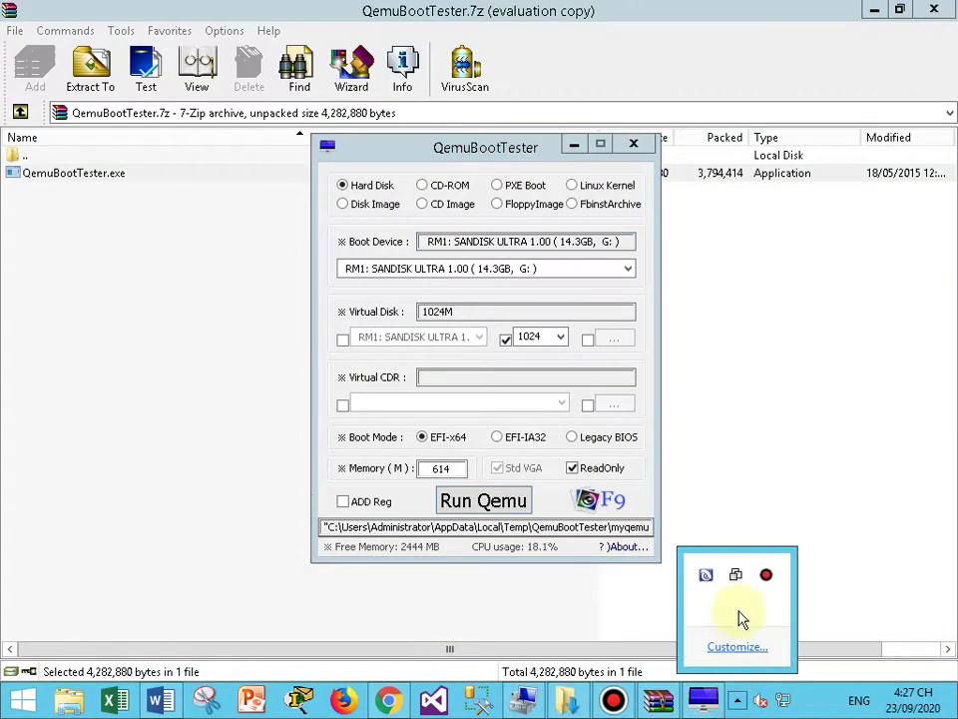